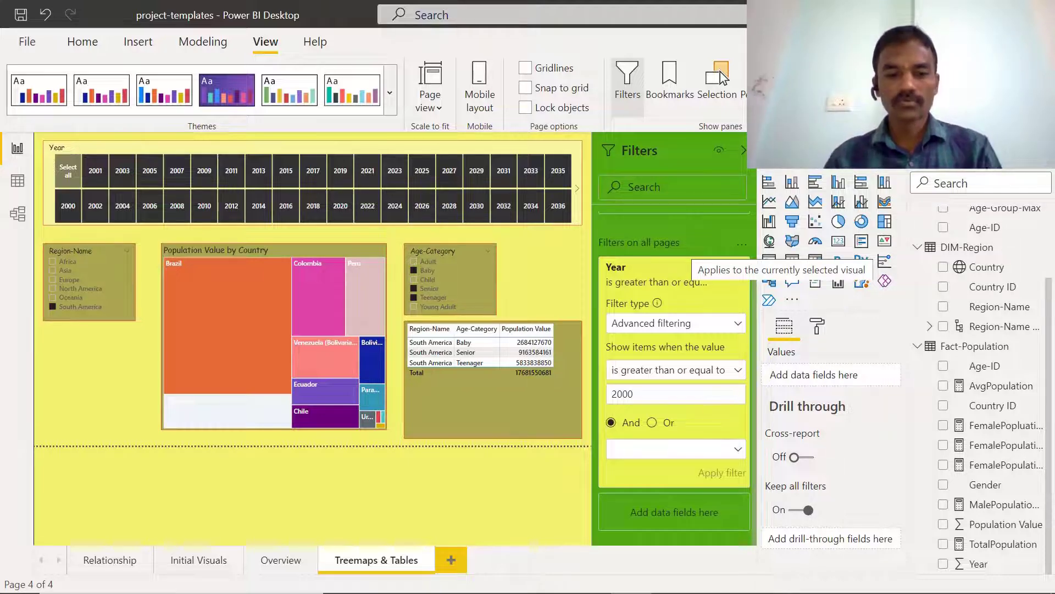
Add a new report page and place a card in its upper-left corner showing Population Value.
click(450, 560)
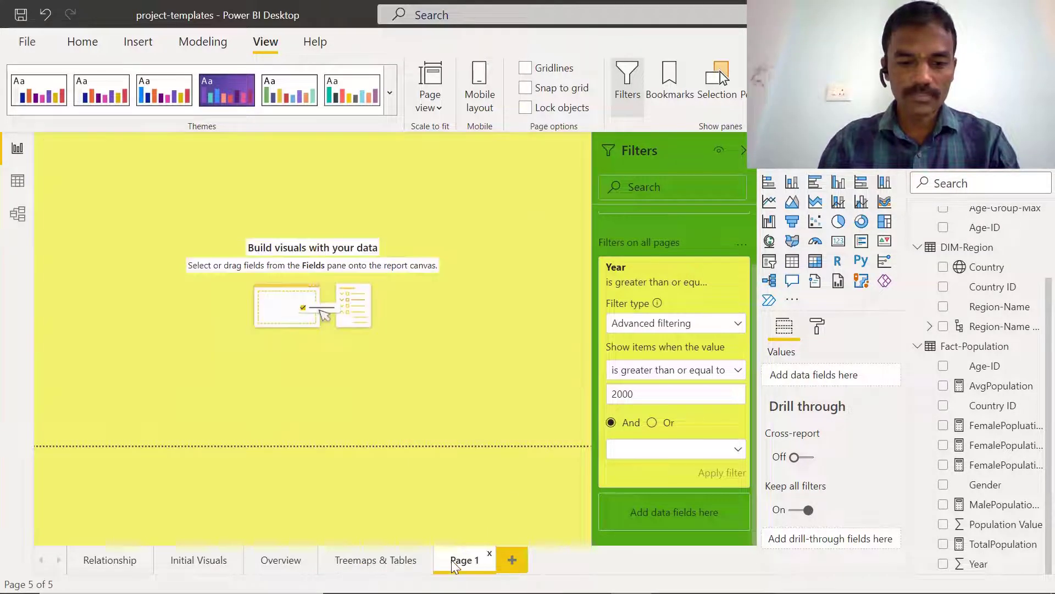
click(841, 246)
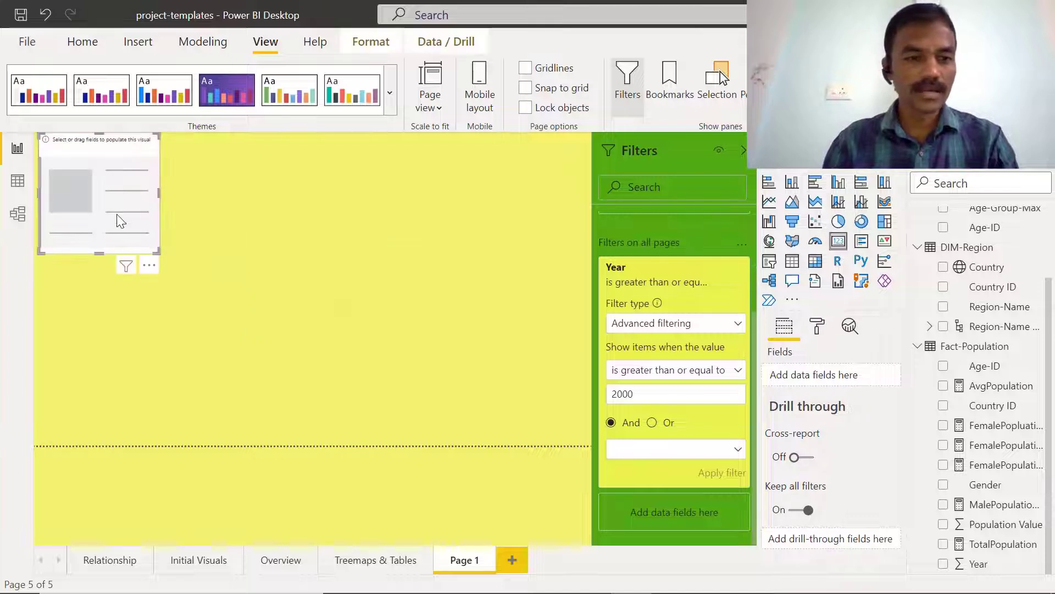
drag(94, 248, 94, 243)
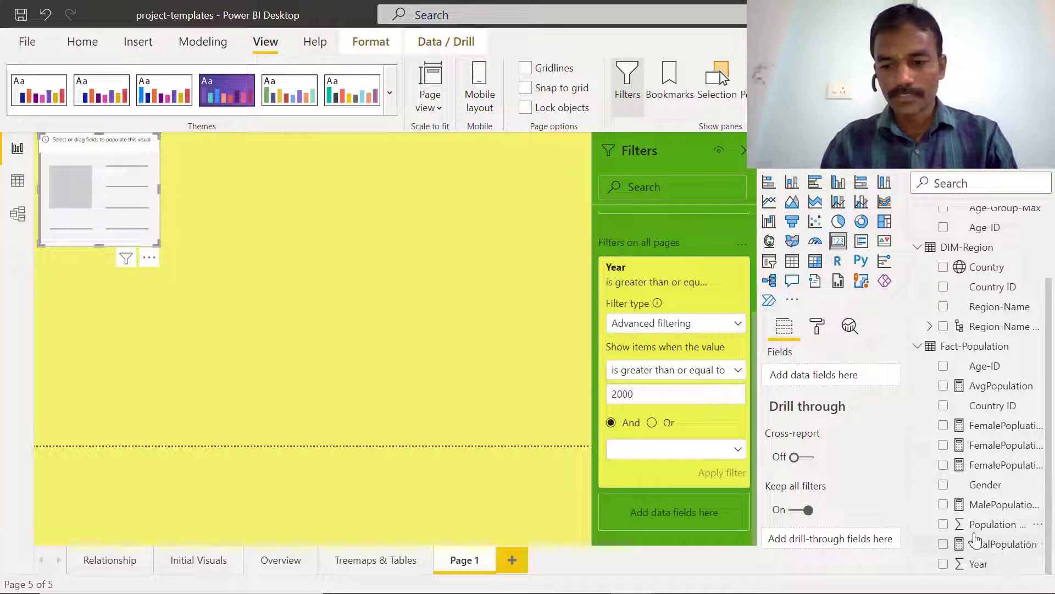
drag(1019, 532, 829, 373)
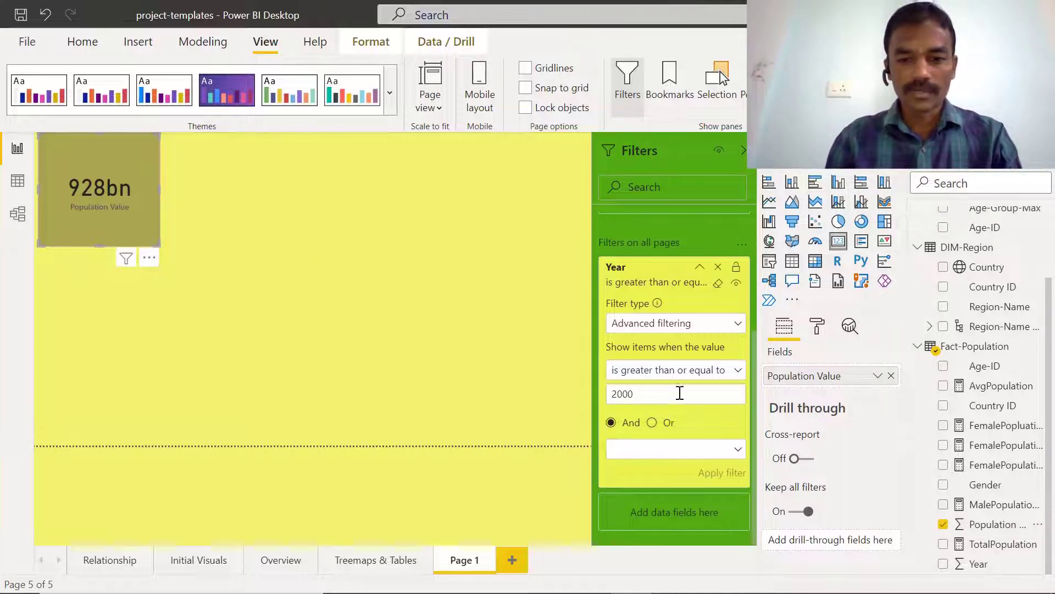
Replace the card's Population Value field with the FemalePopluationShare measure.
double_click(699, 391)
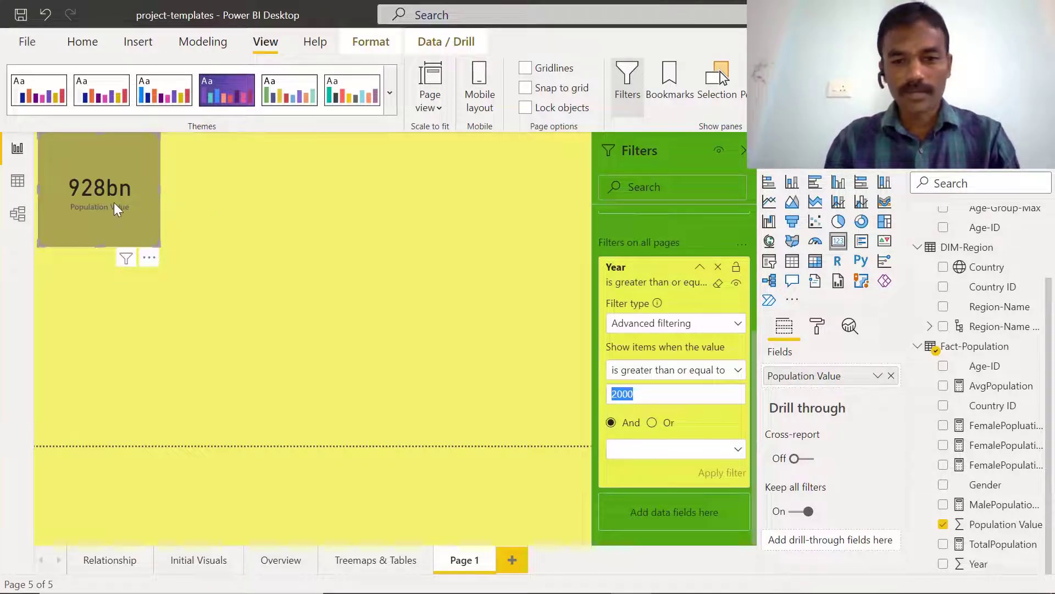
click(270, 266)
click(1006, 529)
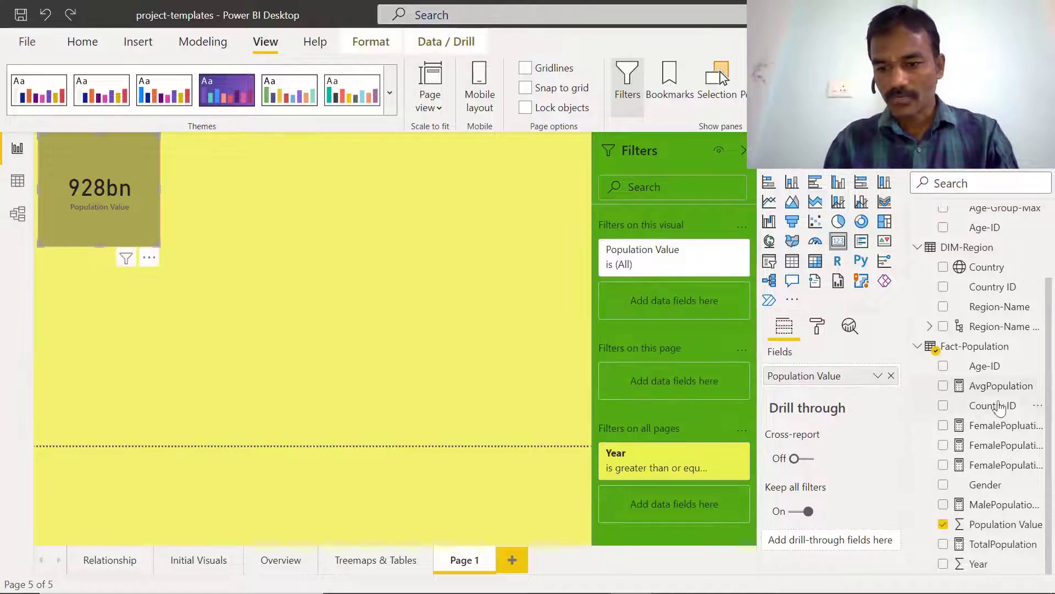
drag(1011, 426, 826, 374)
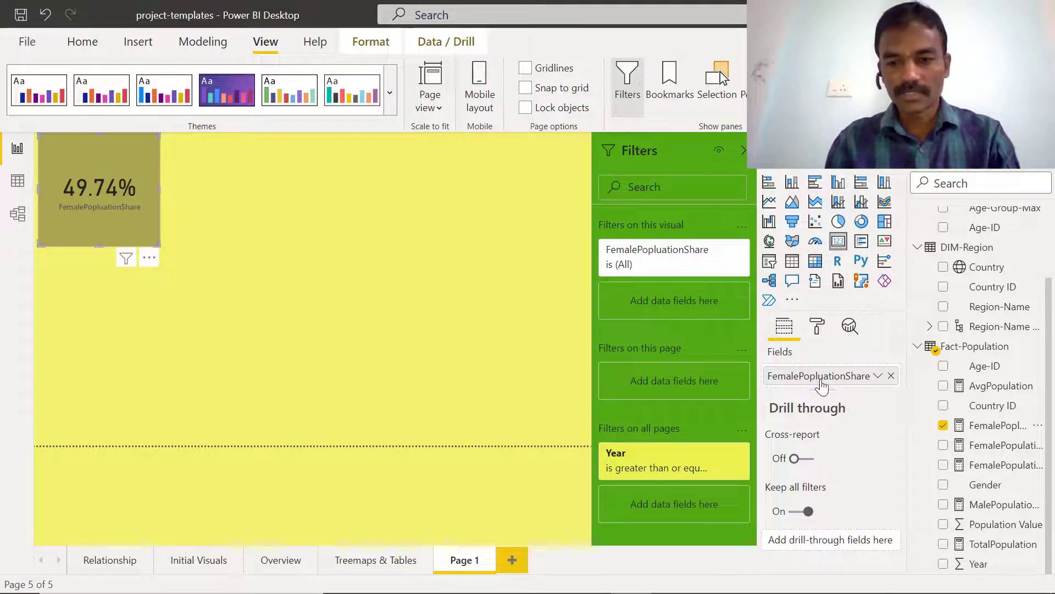
mouse_move(102, 206)
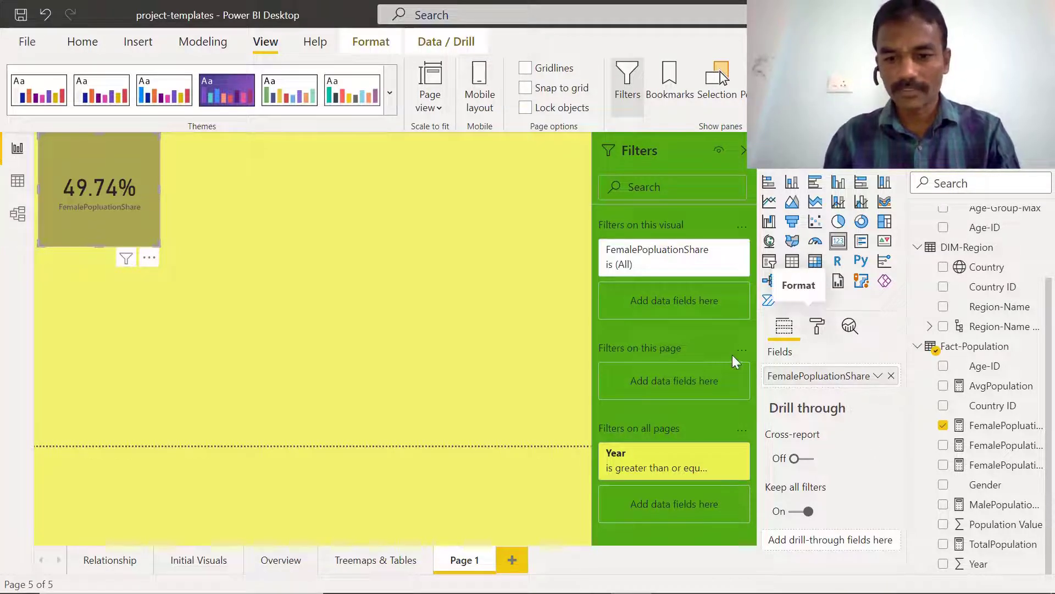
Try a visual-level Year filter on the female share card, using basic filtering to select individual years such as 2009.
click(731, 448)
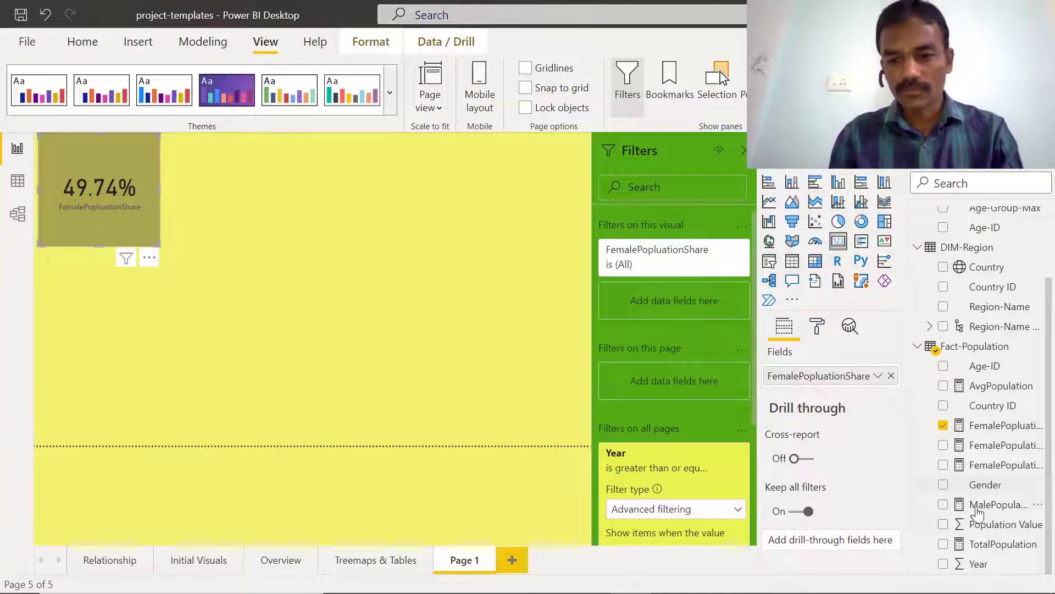
drag(978, 563, 658, 293)
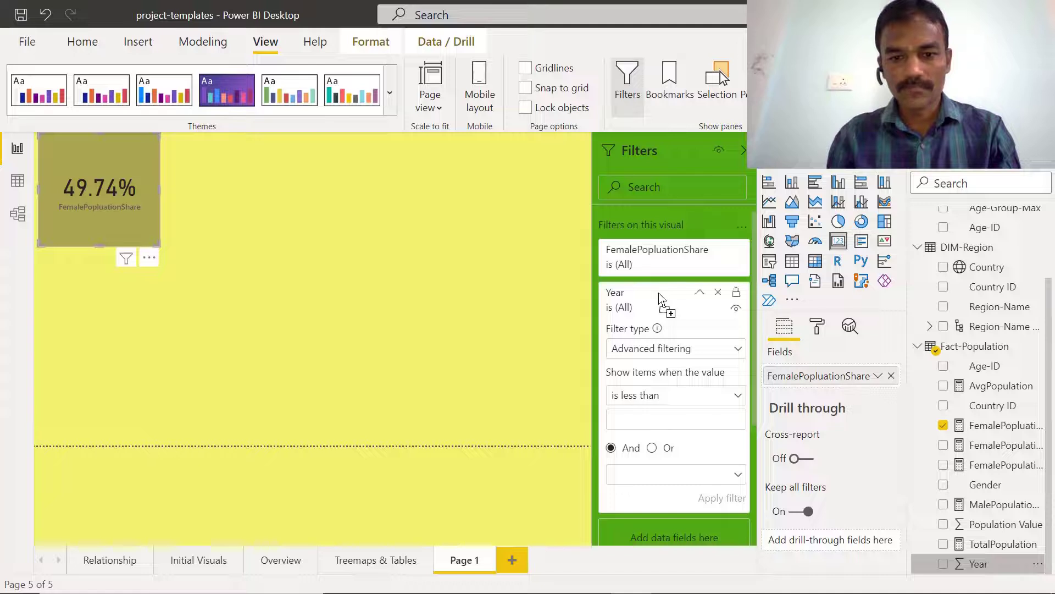
click(711, 348)
click(650, 390)
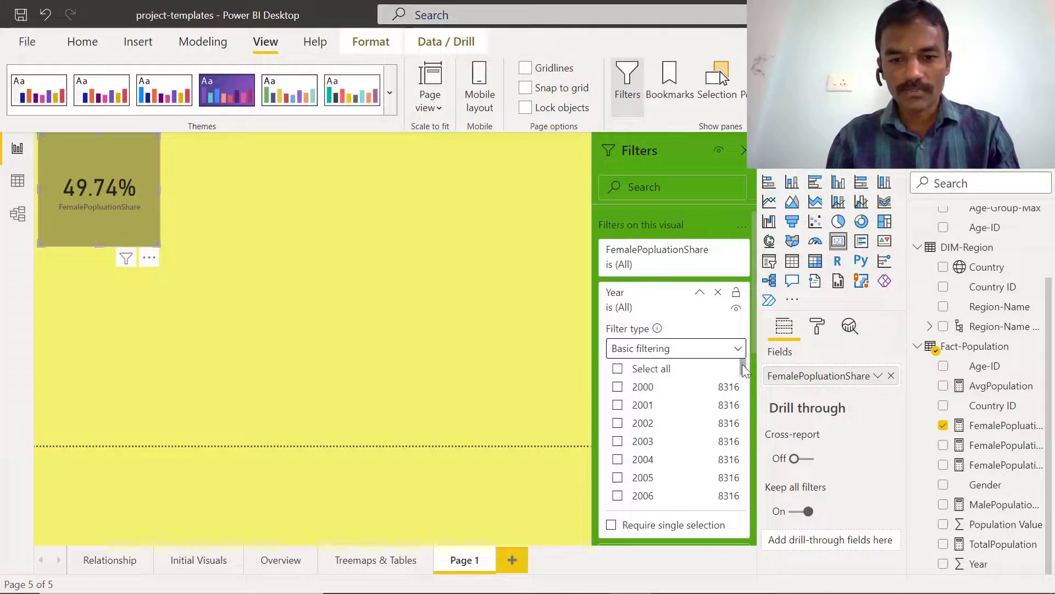
mouse_move(742, 360)
mouse_down()
mouse_move(745, 386)
mouse_move(749, 374)
mouse_up()
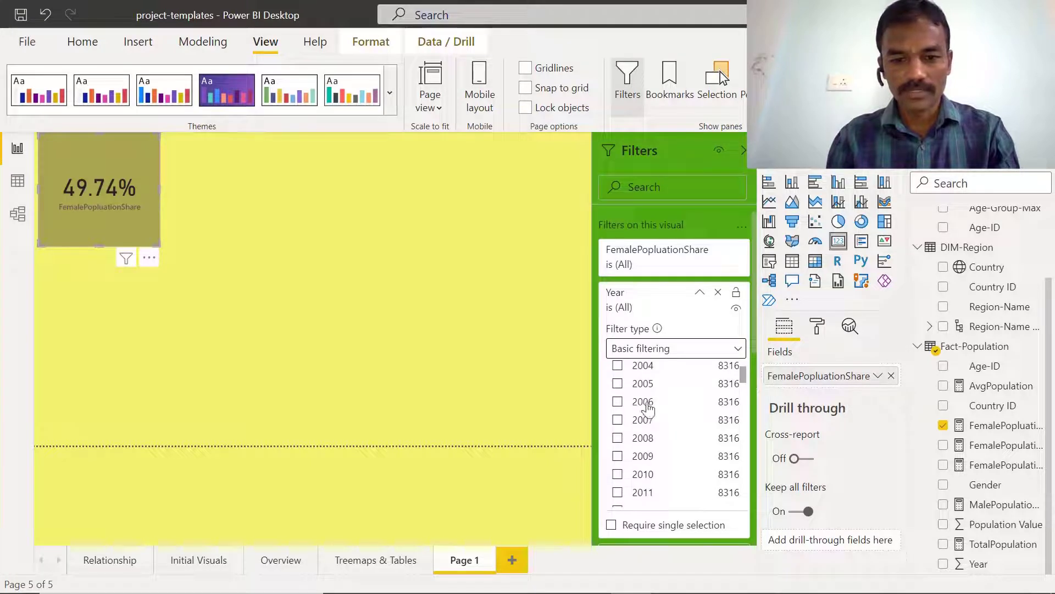
click(617, 456)
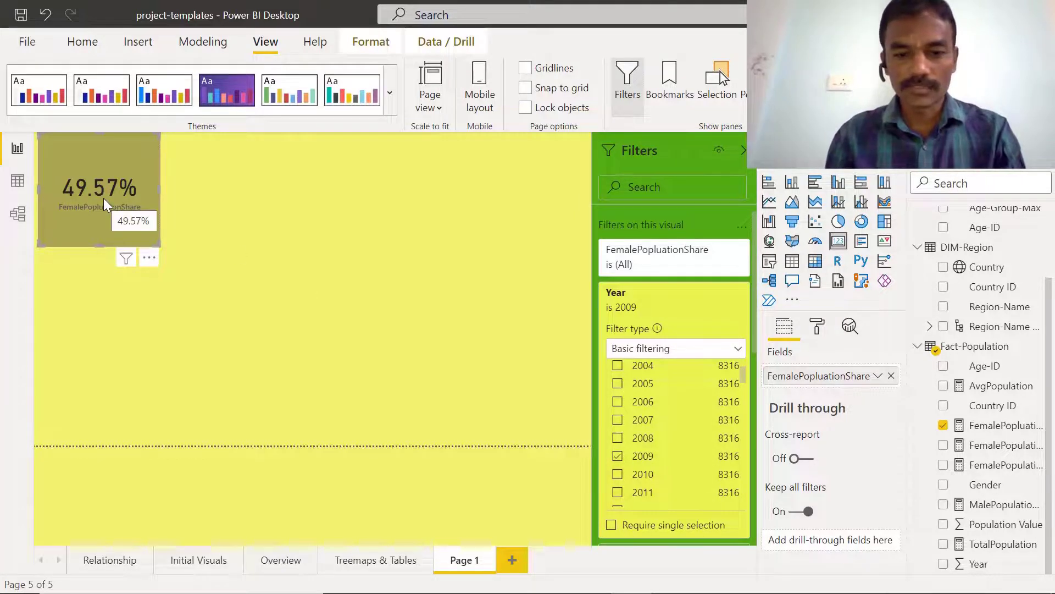
click(616, 403)
click(617, 438)
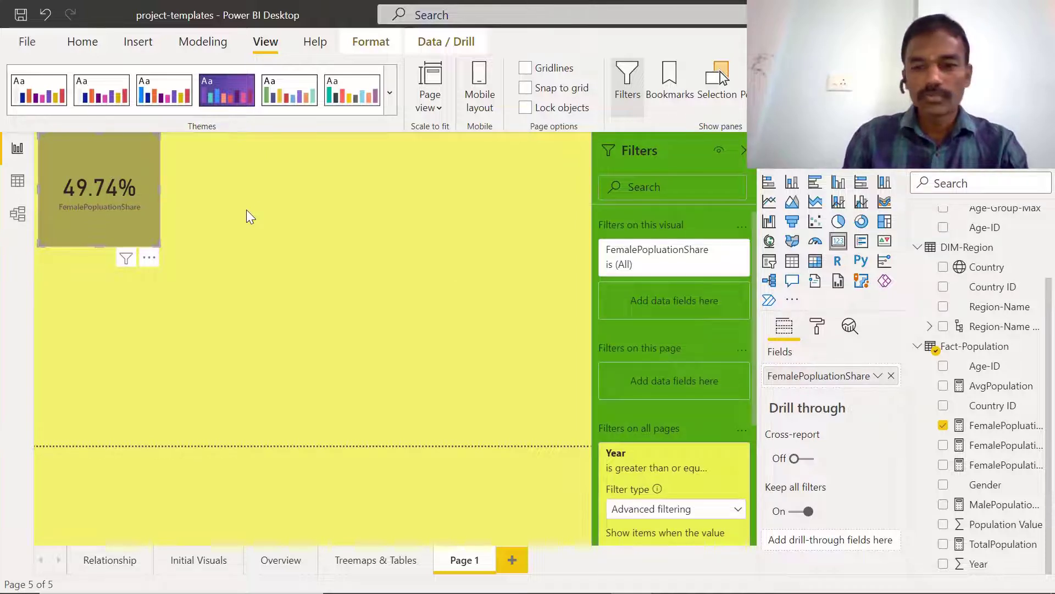
Insert a multi-row card and place it directly below the female share card.
click(246, 209)
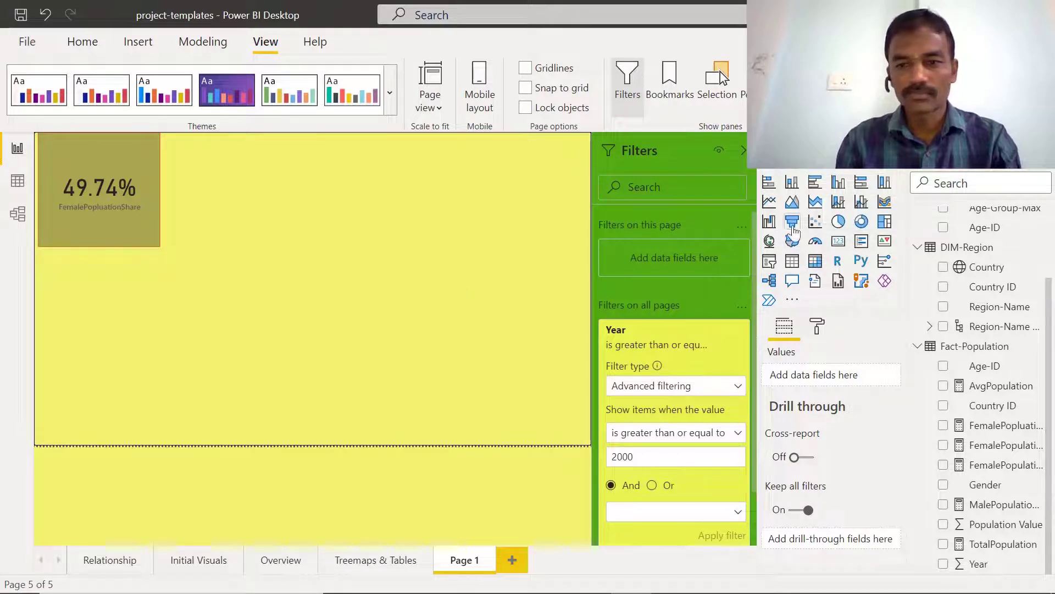
click(861, 241)
mouse_move(102, 306)
mouse_down()
mouse_move(107, 343)
mouse_move(104, 316)
mouse_up()
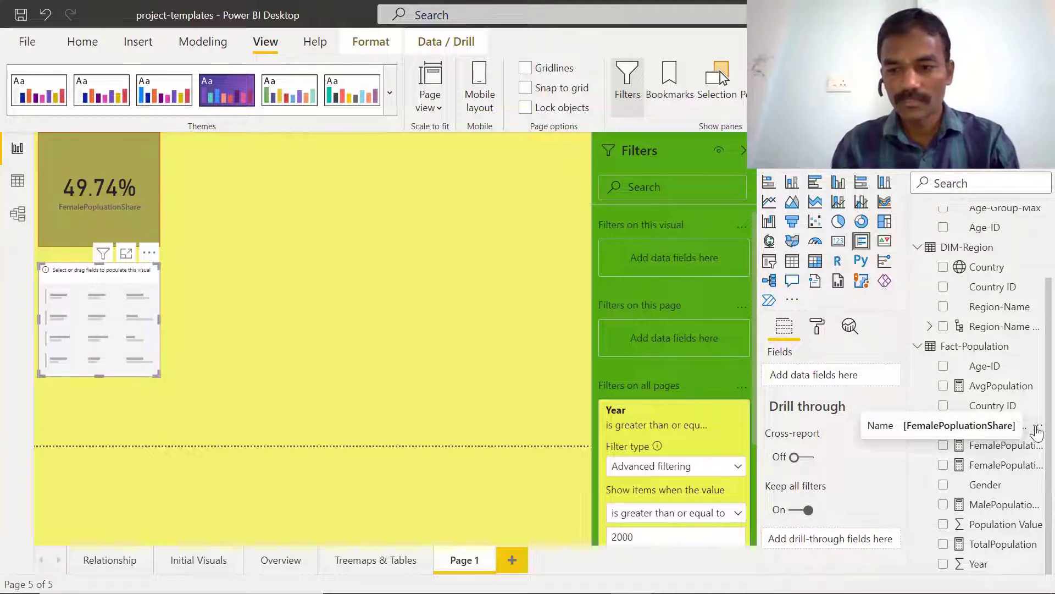
Populate the multi-row card with FemalePopluationShare, Year and Country, and extend its height to near the page's lower edge.
drag(995, 429, 832, 377)
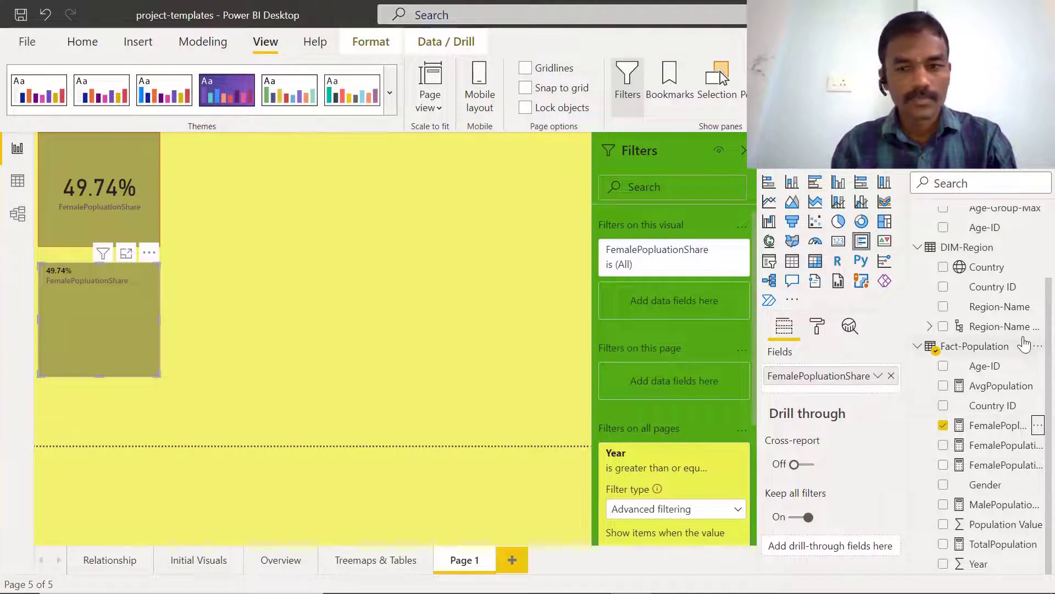
drag(978, 564, 815, 391)
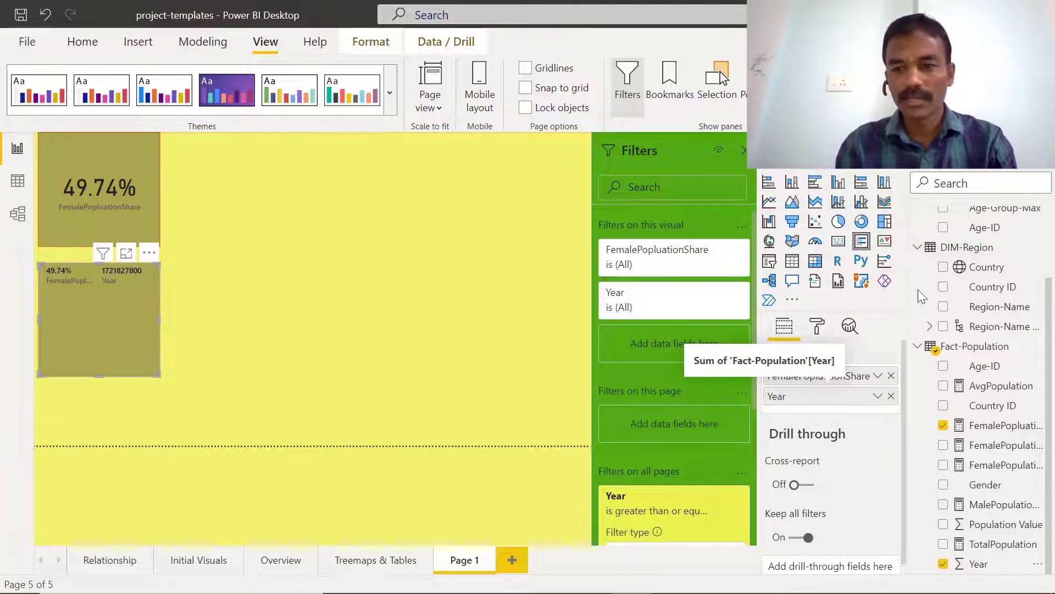
scroll(1047, 325, up, 3)
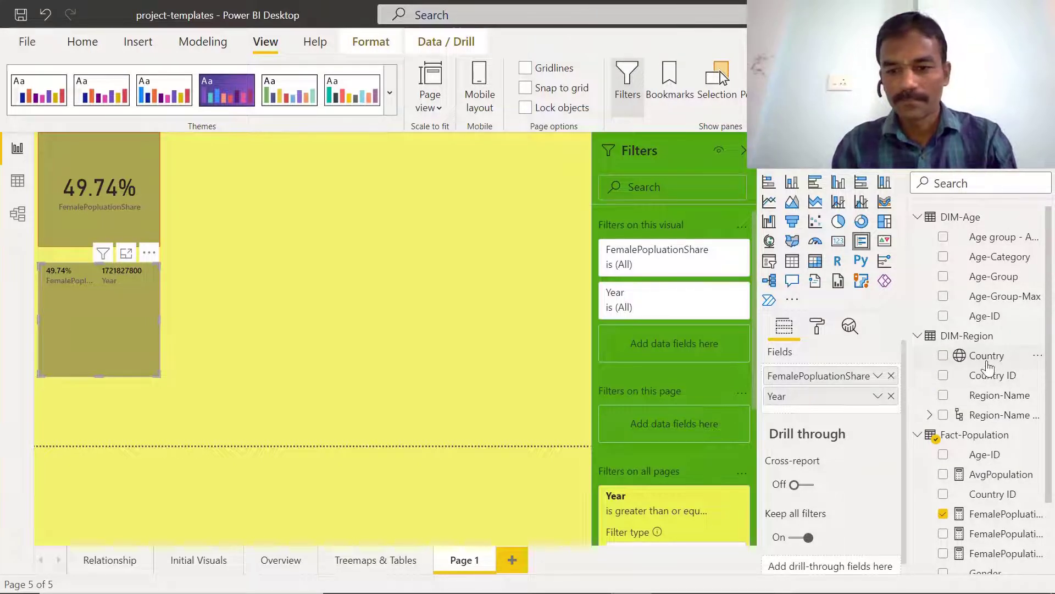
drag(987, 363, 826, 403)
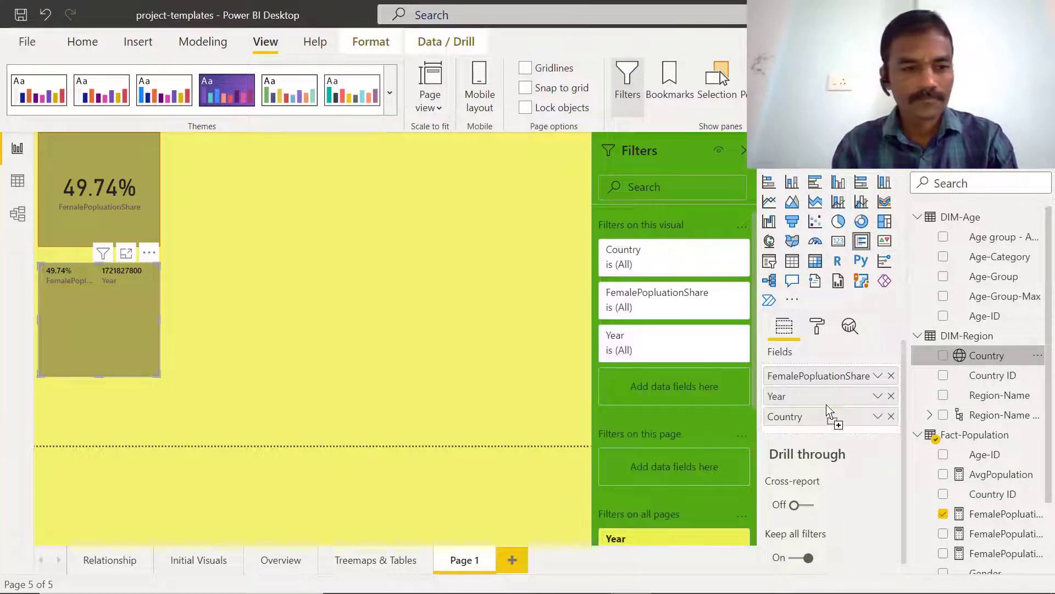
drag(99, 376, 100, 430)
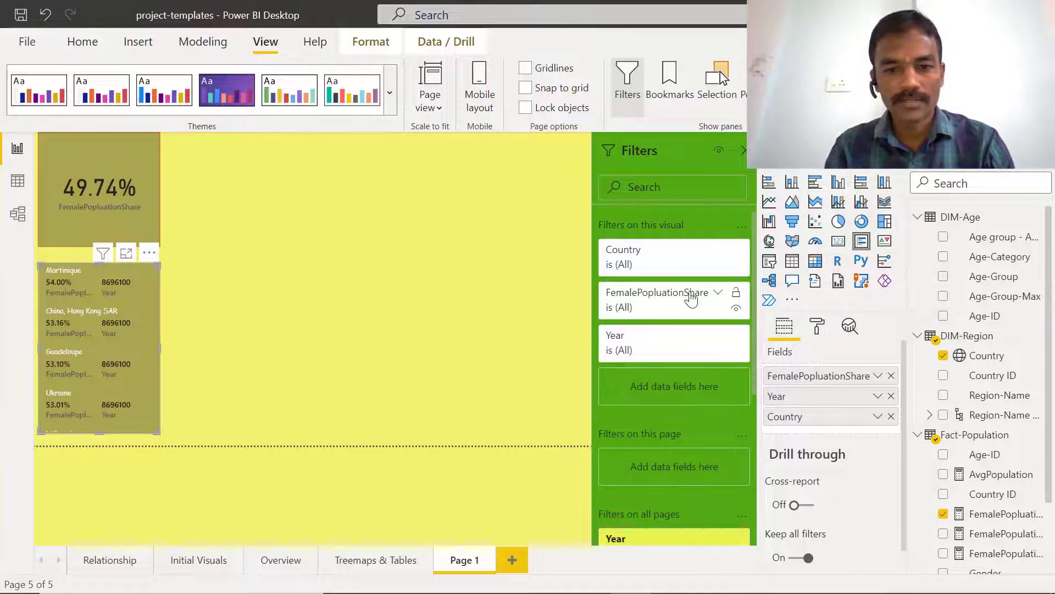
Filter the multi-row card's Country field to Brazil, Burkina Faso, Equatorial Guinea and Eswatini.
click(709, 258)
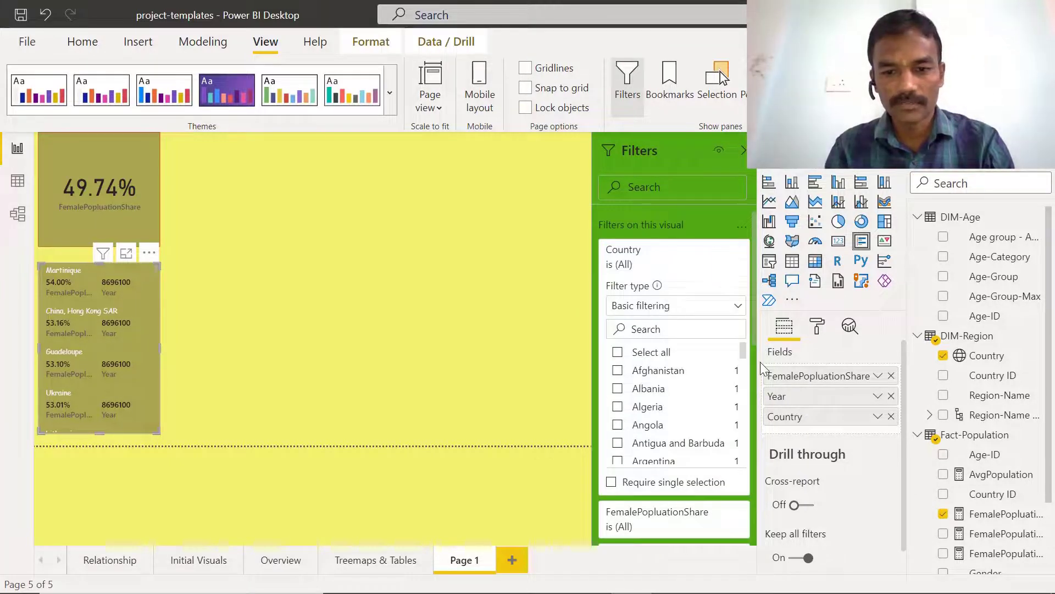
drag(745, 354, 744, 375)
click(618, 387)
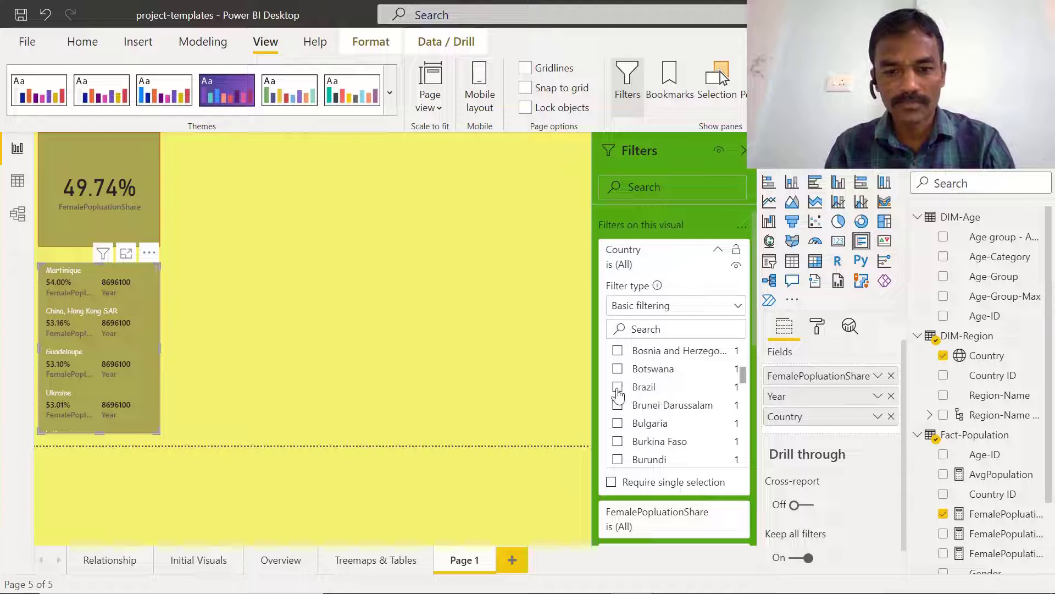
click(617, 442)
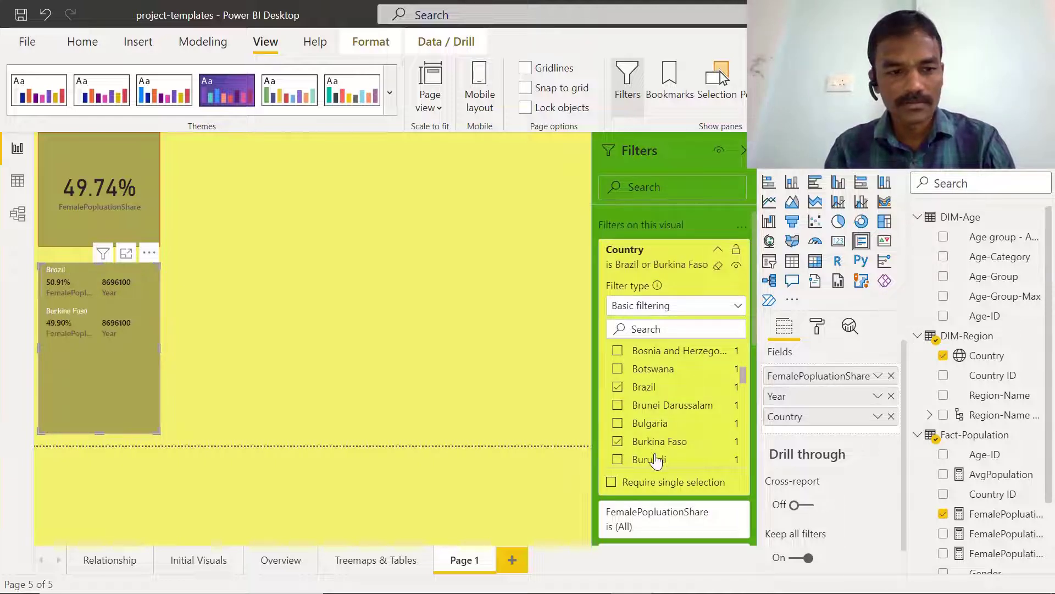
drag(744, 385, 744, 421)
click(618, 376)
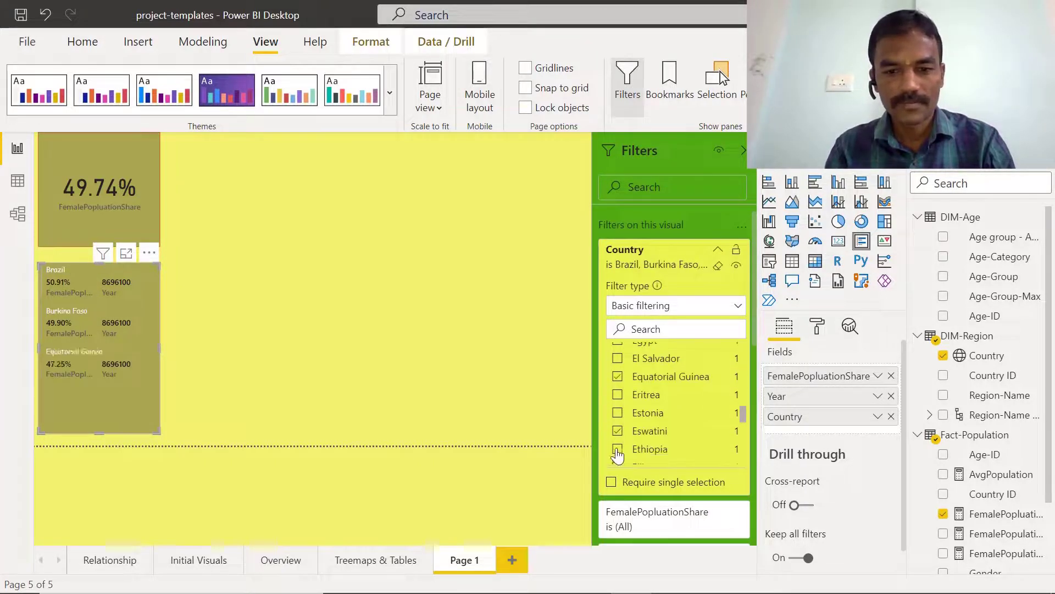
click(618, 430)
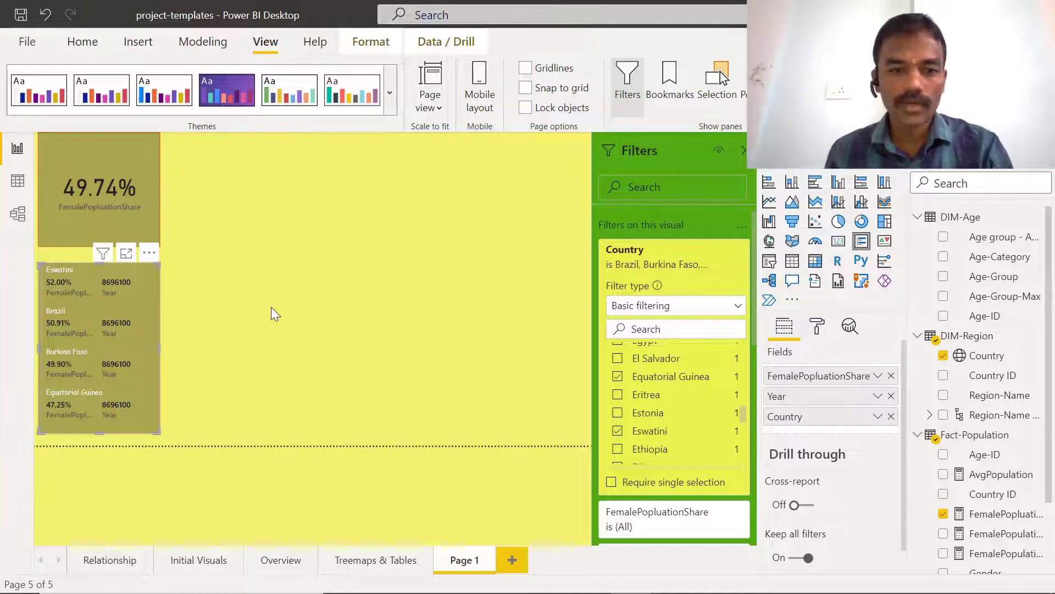
click(248, 270)
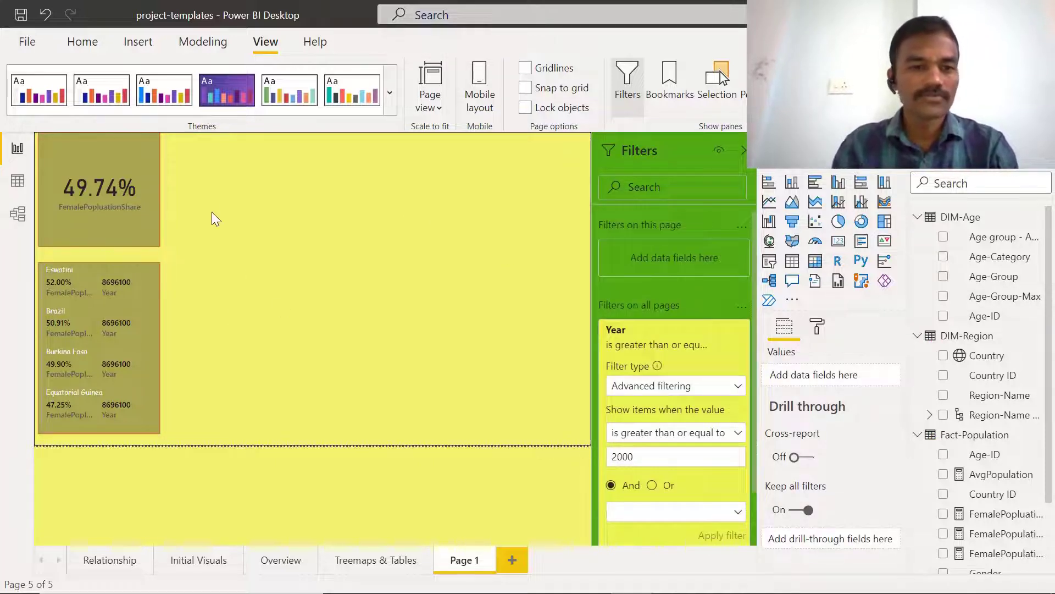
Insert a rectangle shape as a narrow vertical divider along the inner side of the two cards.
click(158, 45)
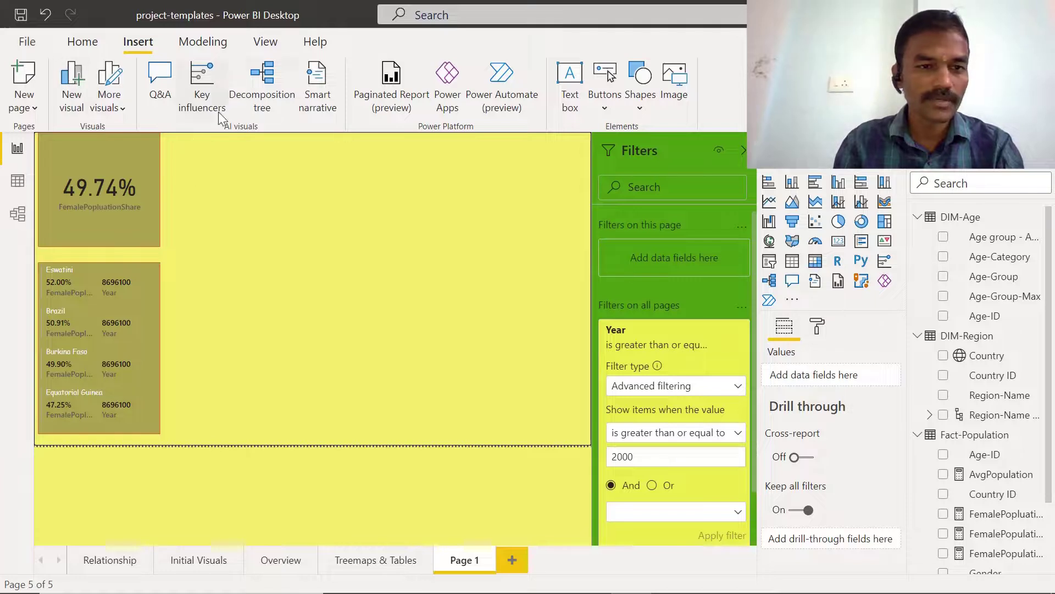
click(639, 88)
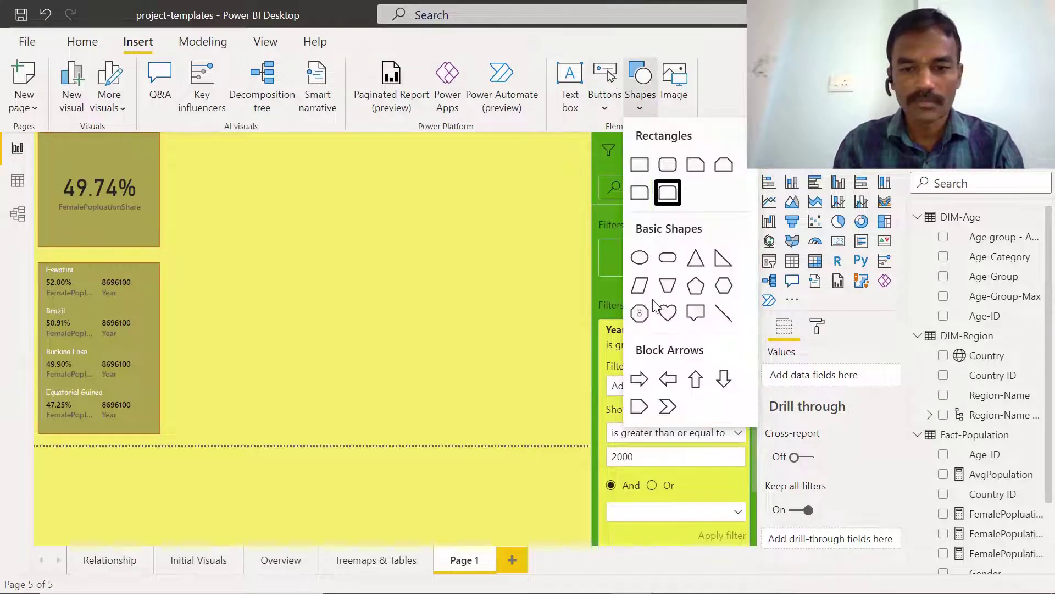
click(640, 164)
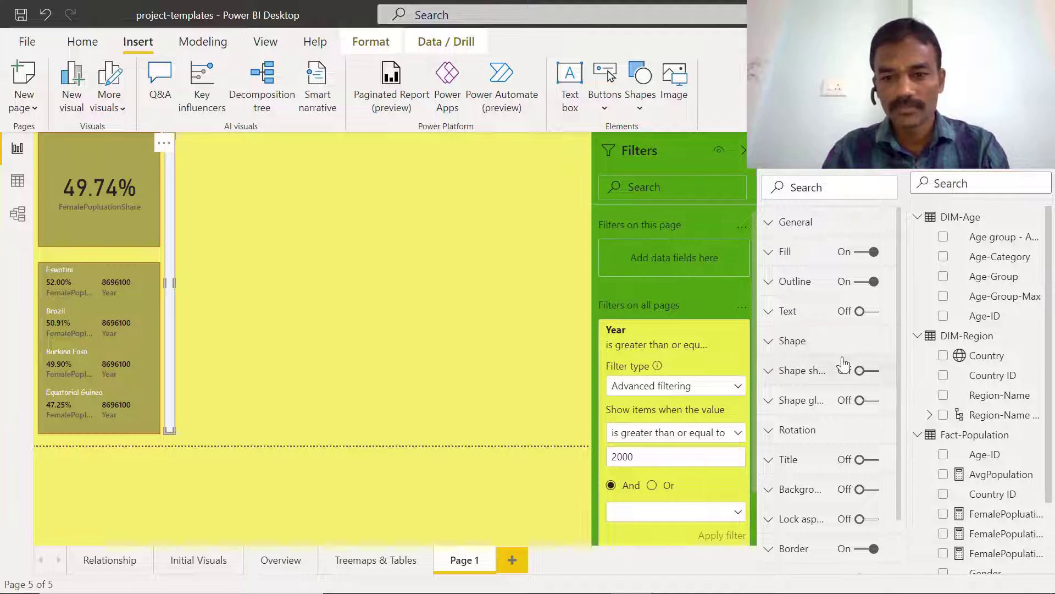
click(551, 322)
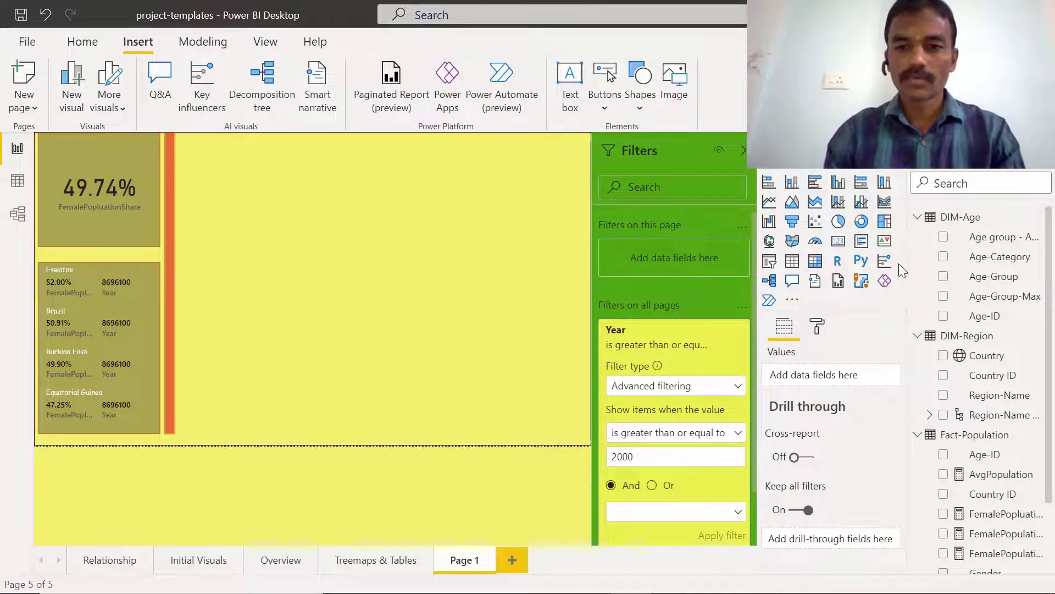
Insert a line chart and place it on the empty area beside the vertical divider, level with the female share card.
click(769, 201)
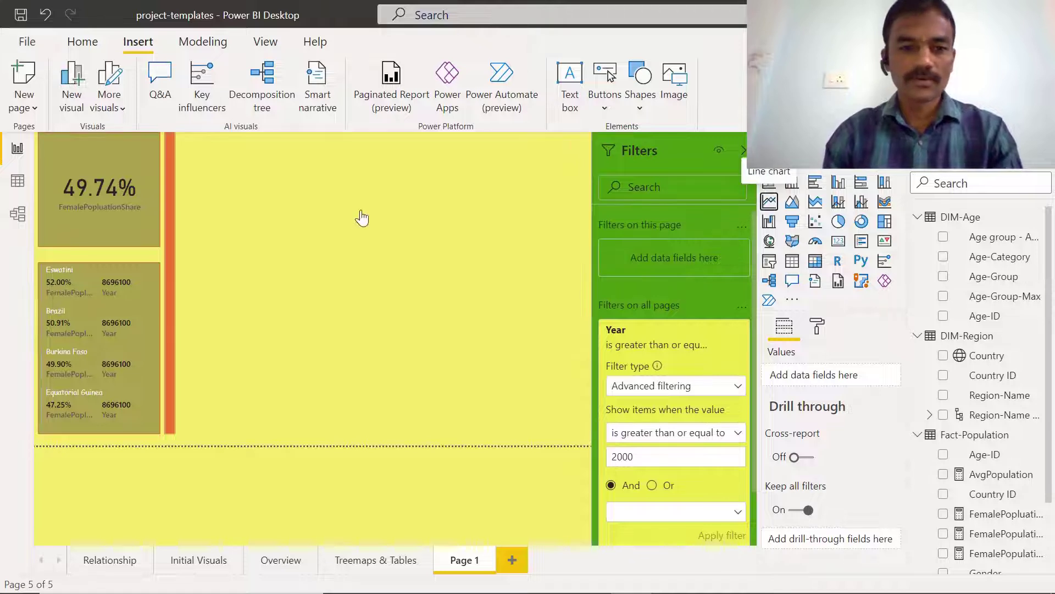
click(379, 227)
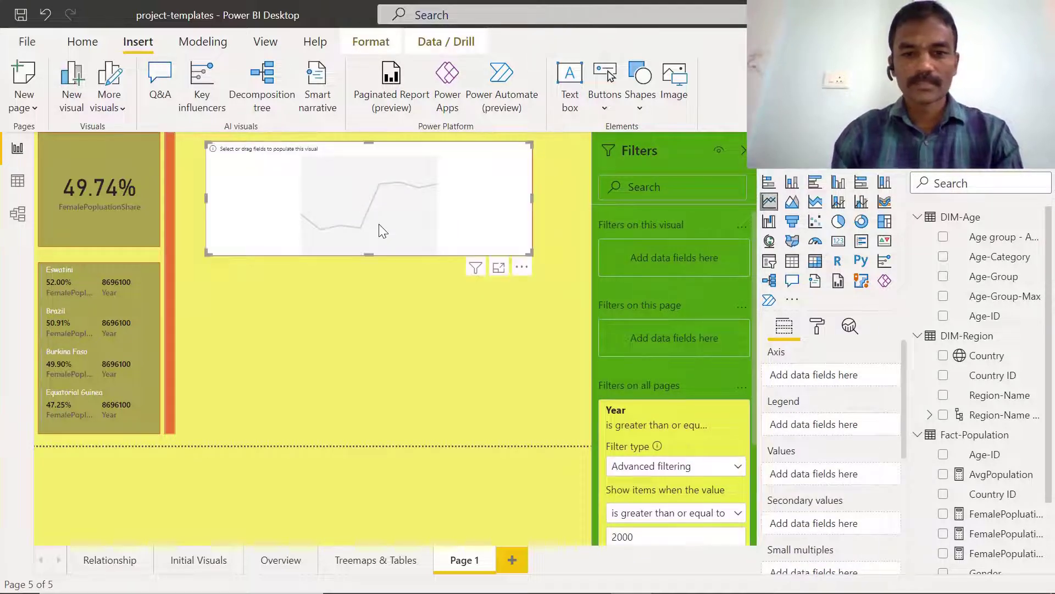
drag(379, 223, 370, 223)
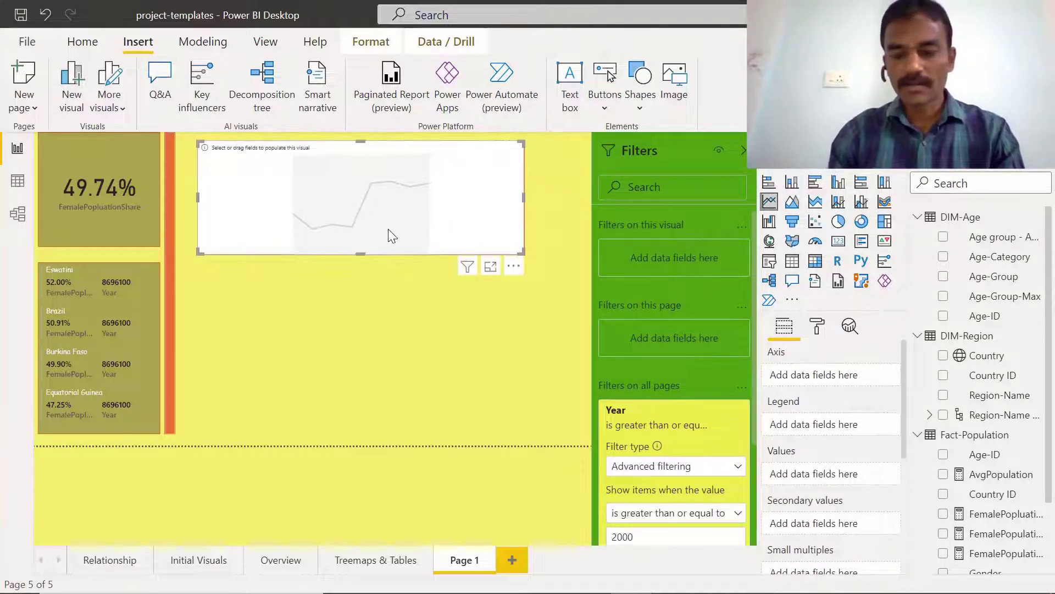
Plot Population Value by Year in the line chart and extend the chart's height slightly downward.
scroll(986, 550, down, 2)
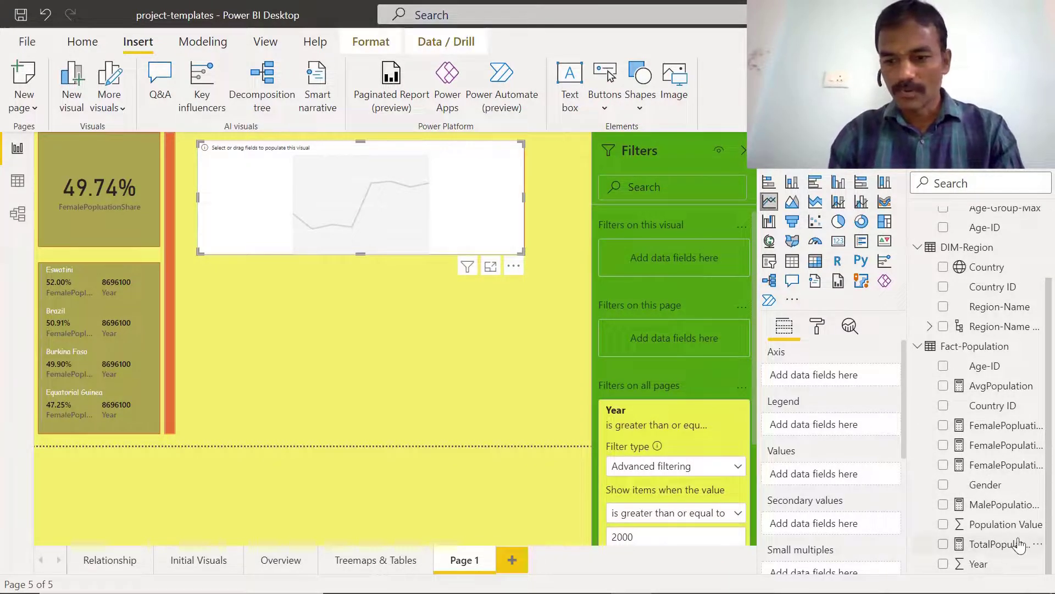
drag(978, 563, 812, 377)
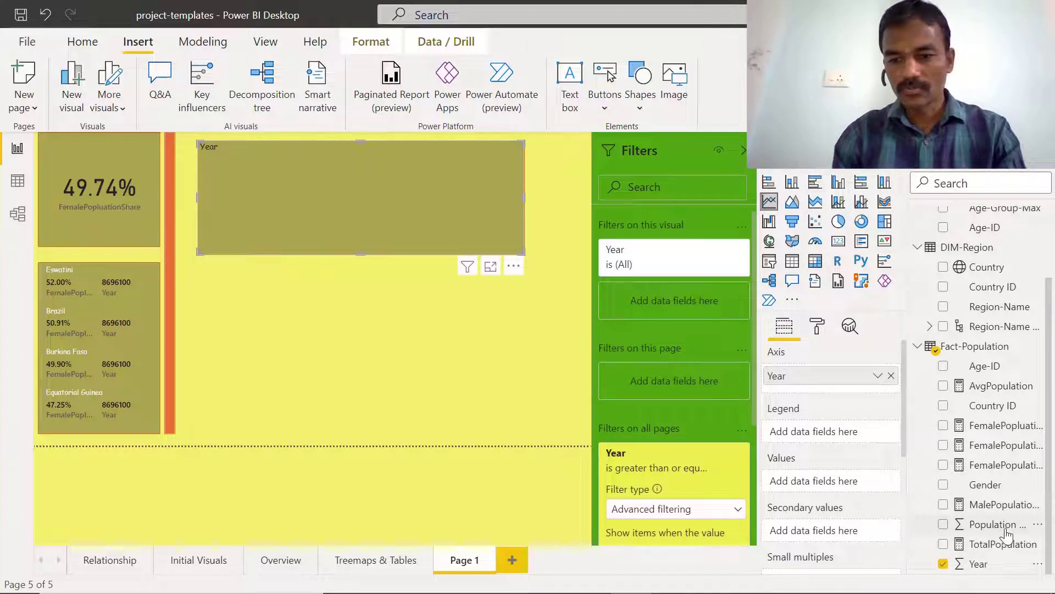
drag(1011, 533, 846, 482)
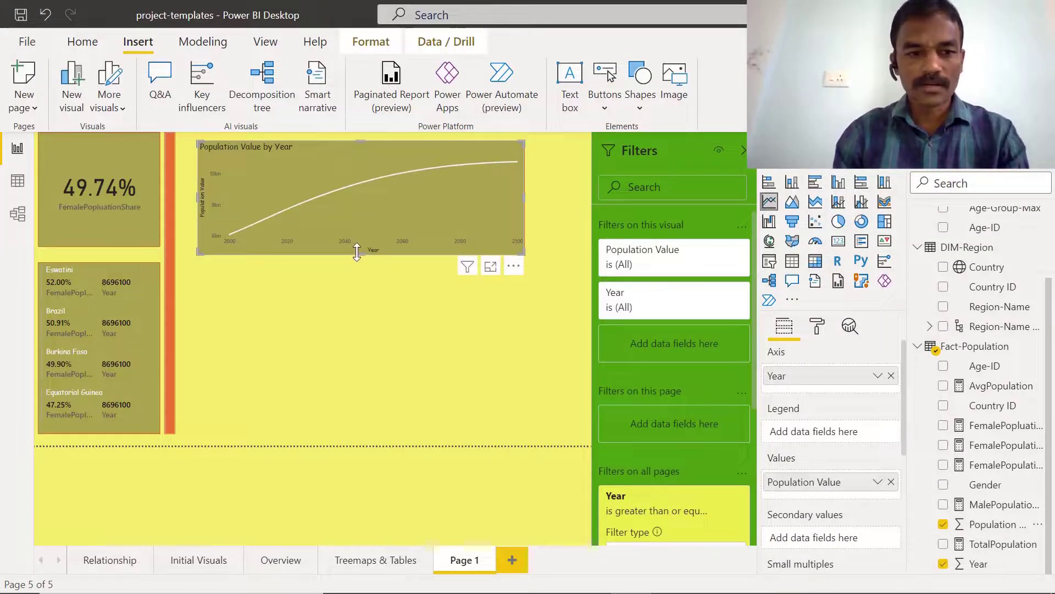
drag(357, 251, 359, 259)
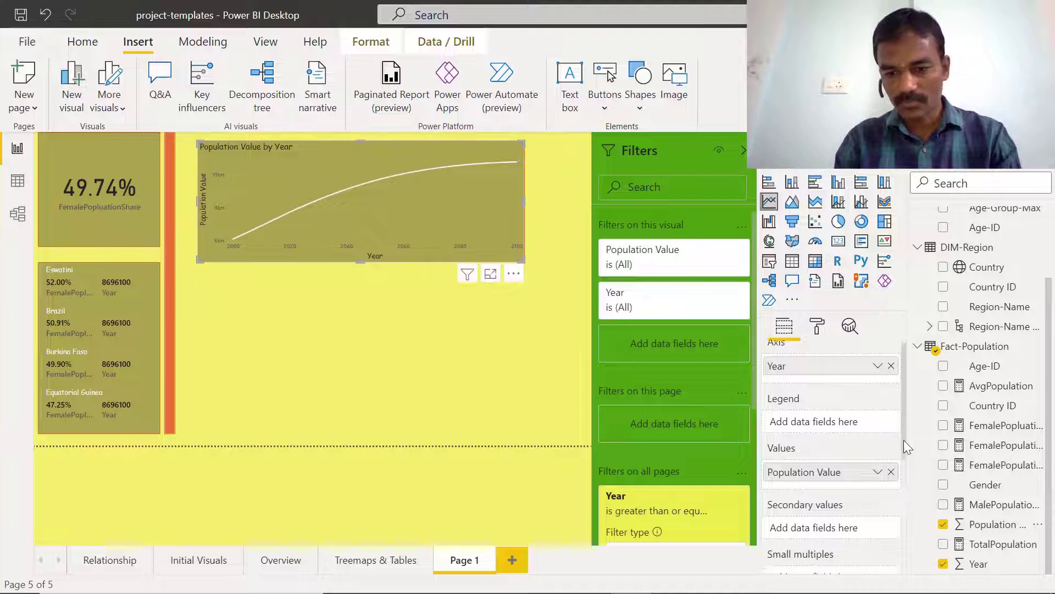
Add FemalePopluationShare to the line chart as its secondary values and inspect the two lines.
drag(903, 439, 903, 484)
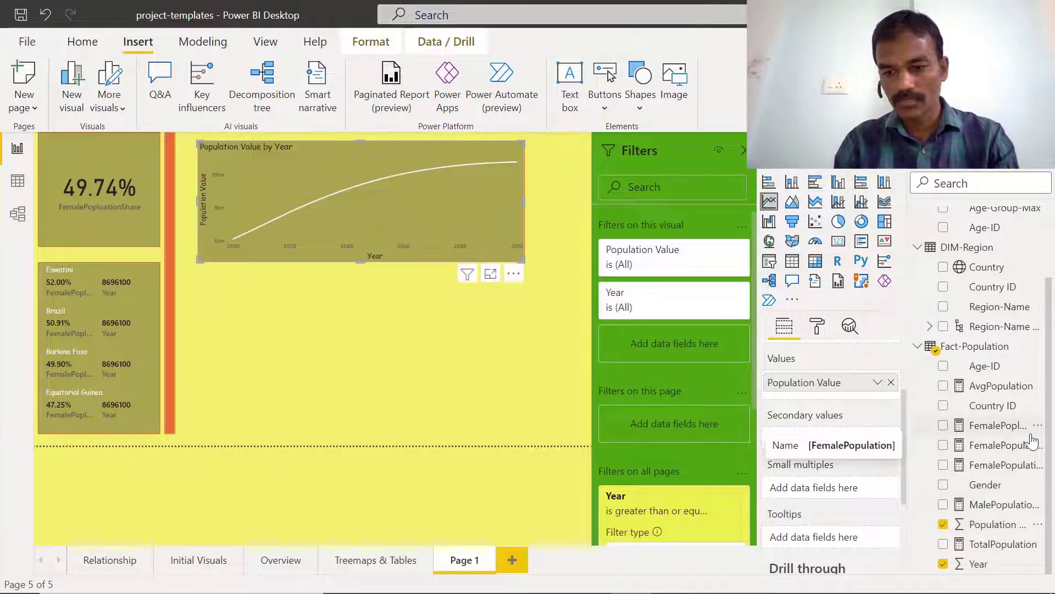
drag(1018, 434, 834, 439)
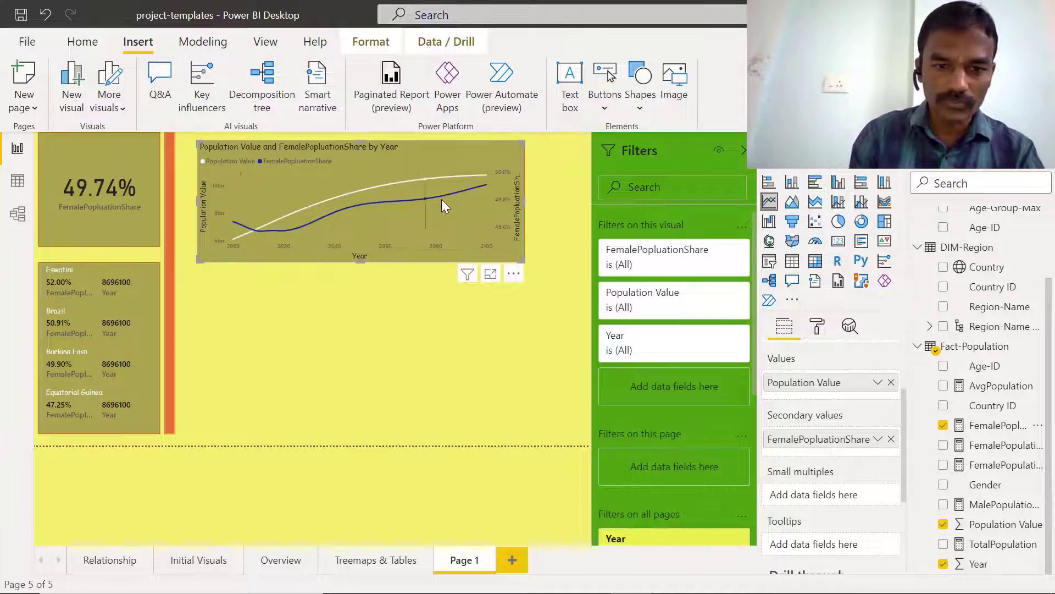
mouse_move(490, 189)
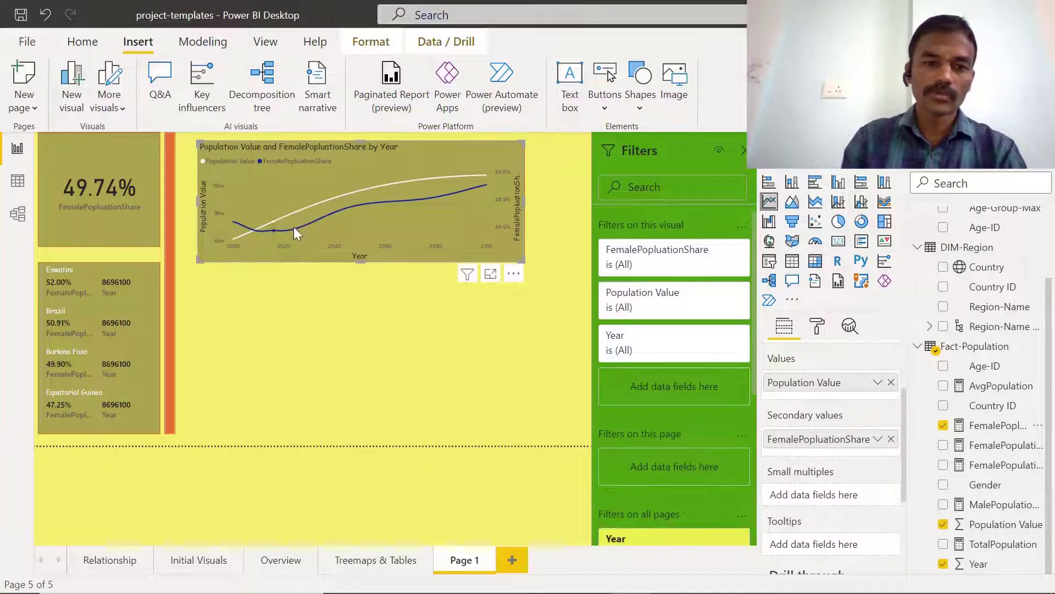
mouse_move(367, 211)
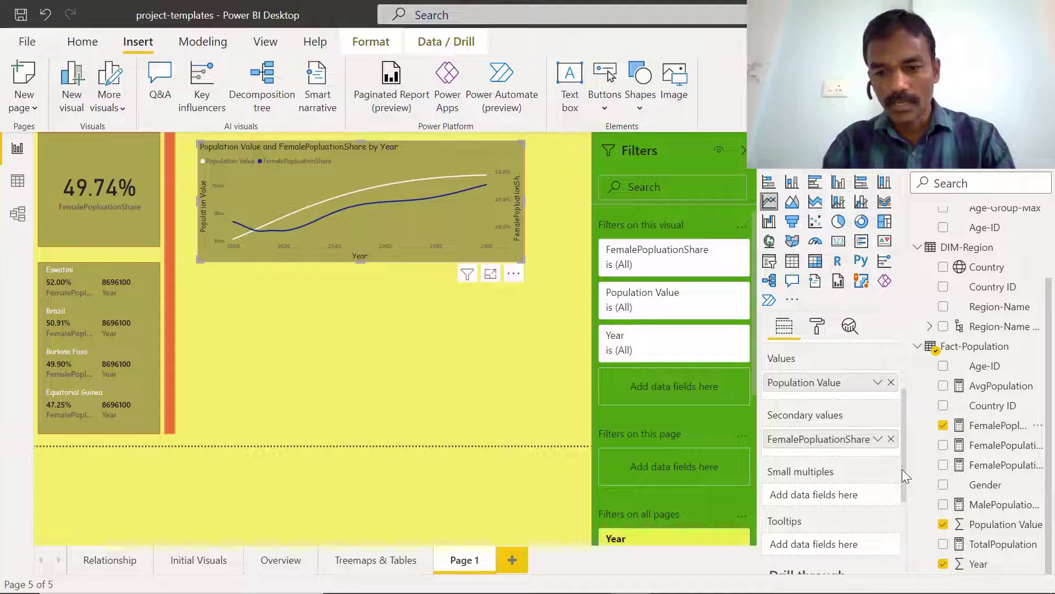
Set the line chart's secondary axis to start at 0.494 and end at .499.
drag(902, 470, 902, 420)
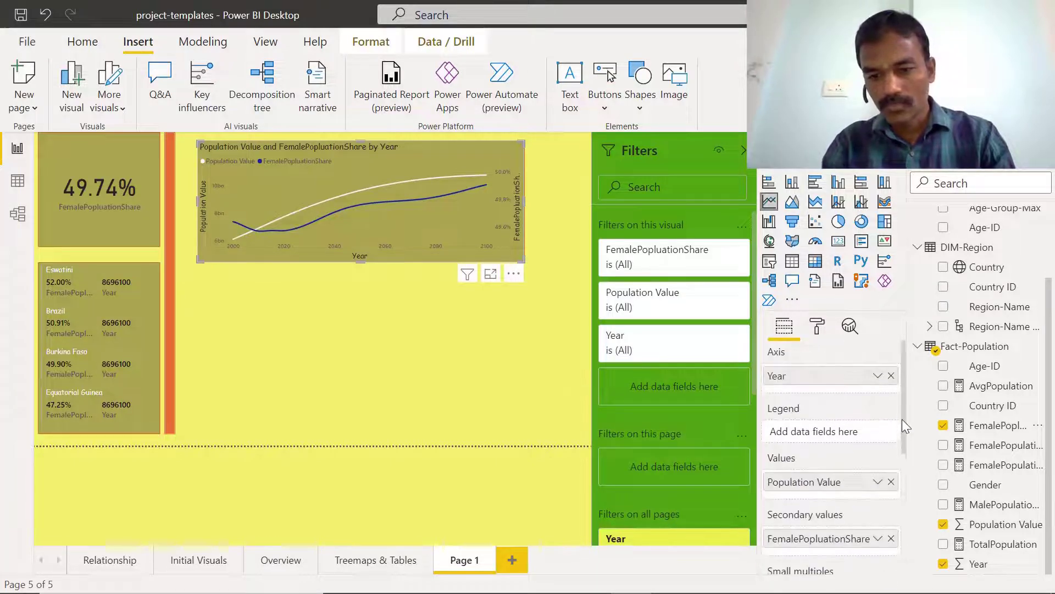
click(818, 326)
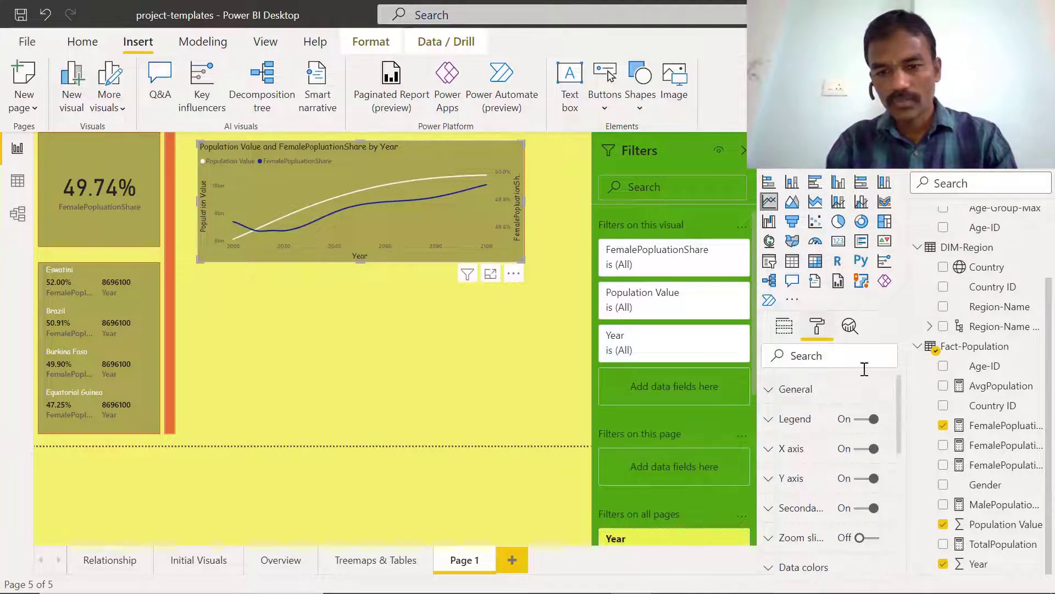
drag(899, 398, 917, 423)
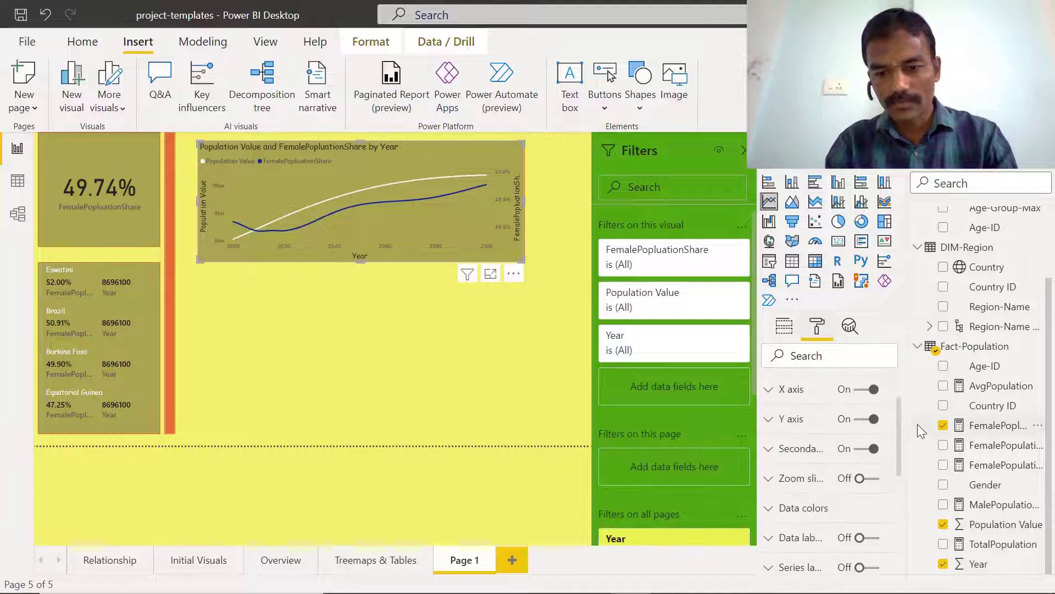
click(893, 448)
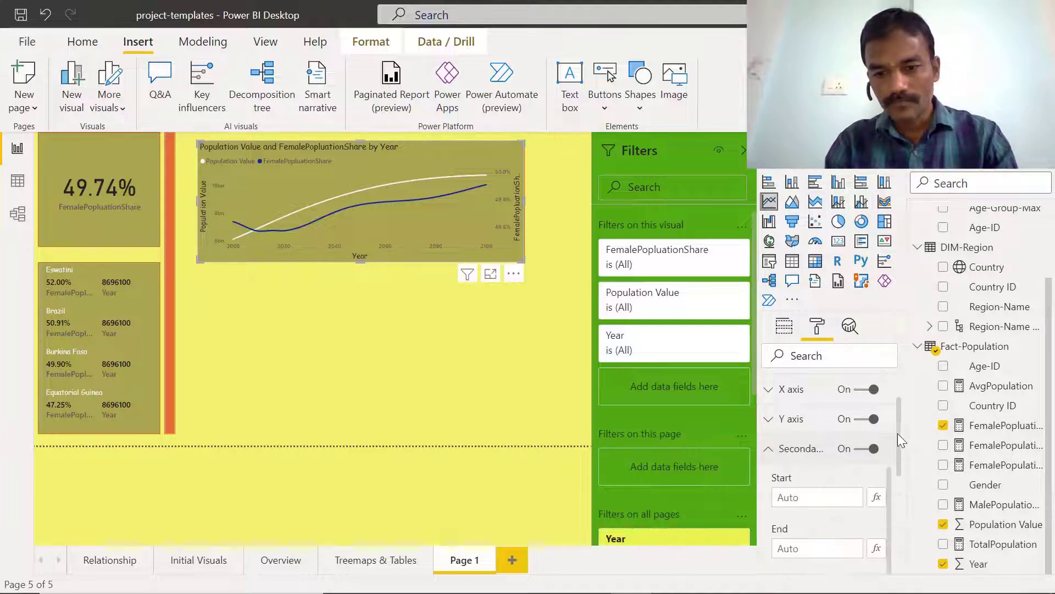
drag(898, 404, 899, 415)
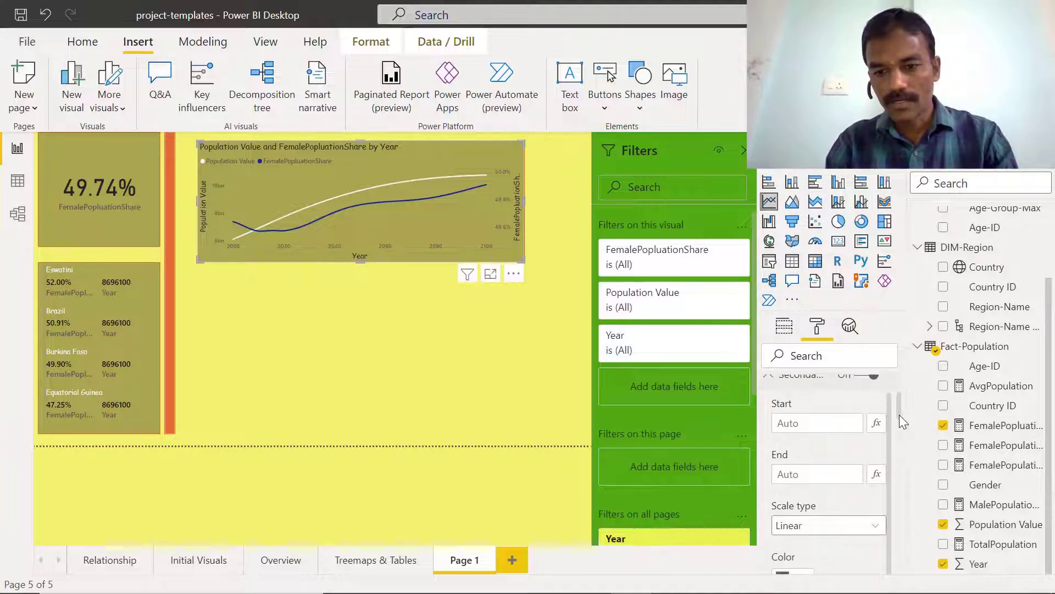
click(816, 424)
text(0.49)
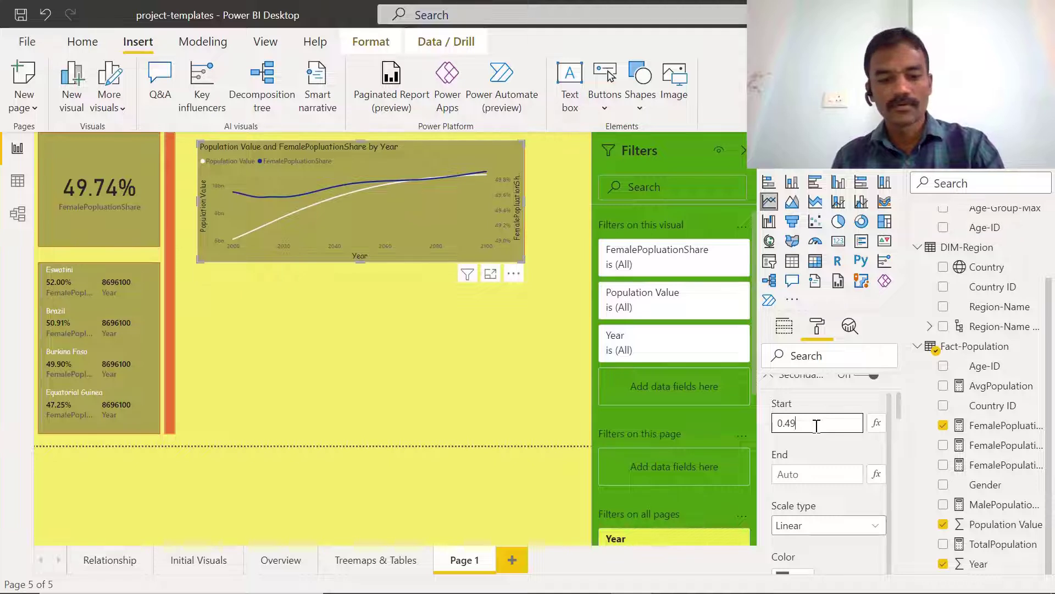
text(4)
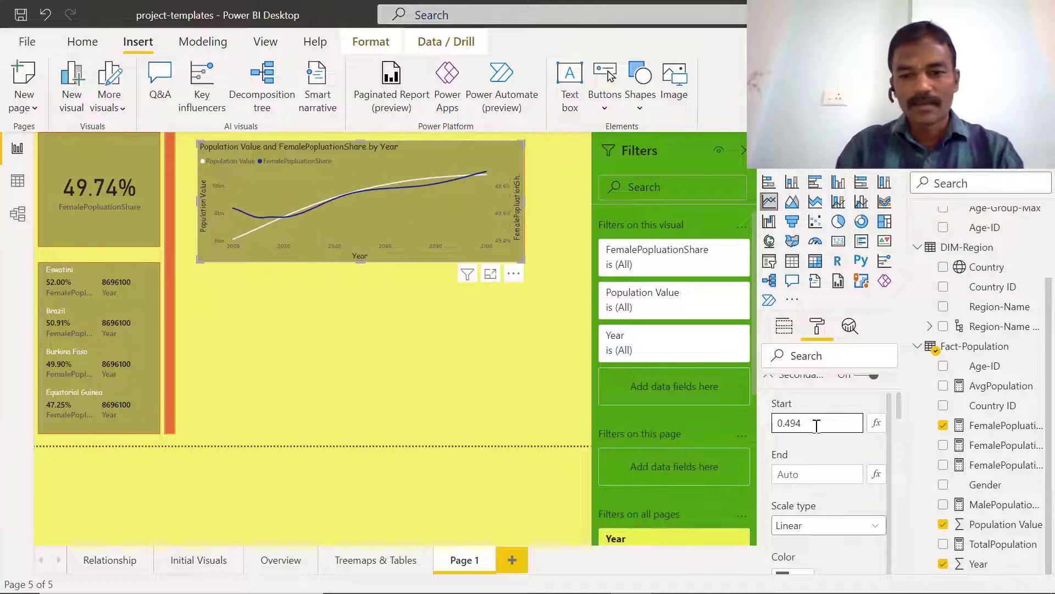
click(810, 472)
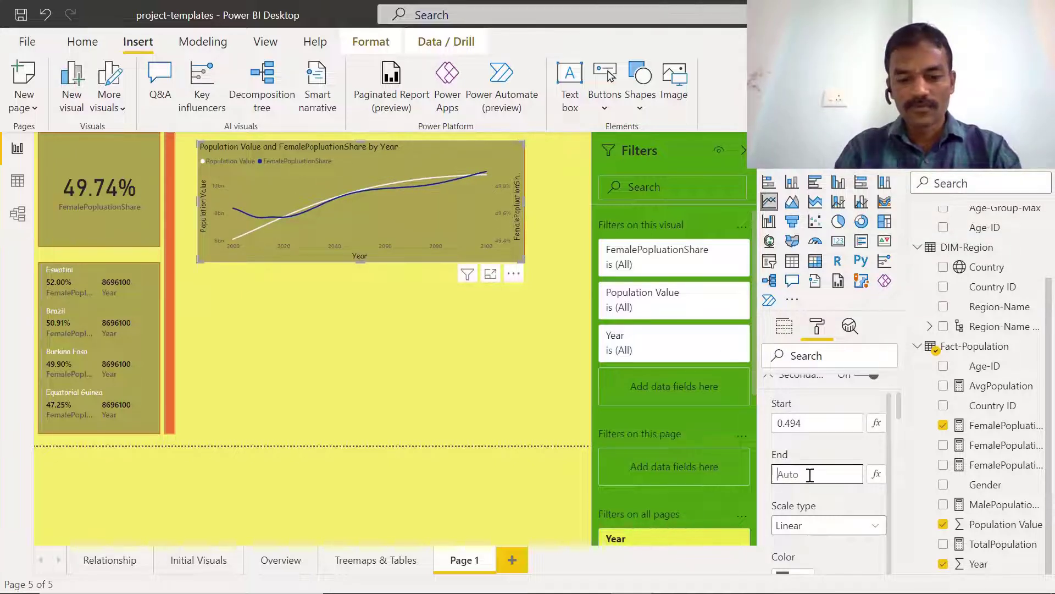
text(.499)
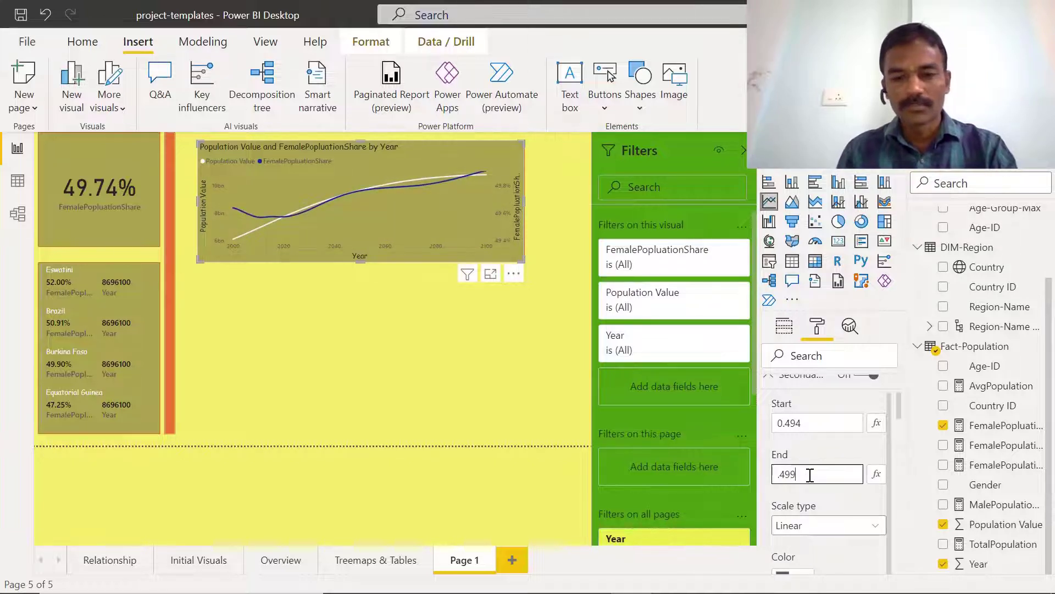
Adjust the secondary axis start of the line chart, trying 0.496 and settling on 0.495.
click(817, 419)
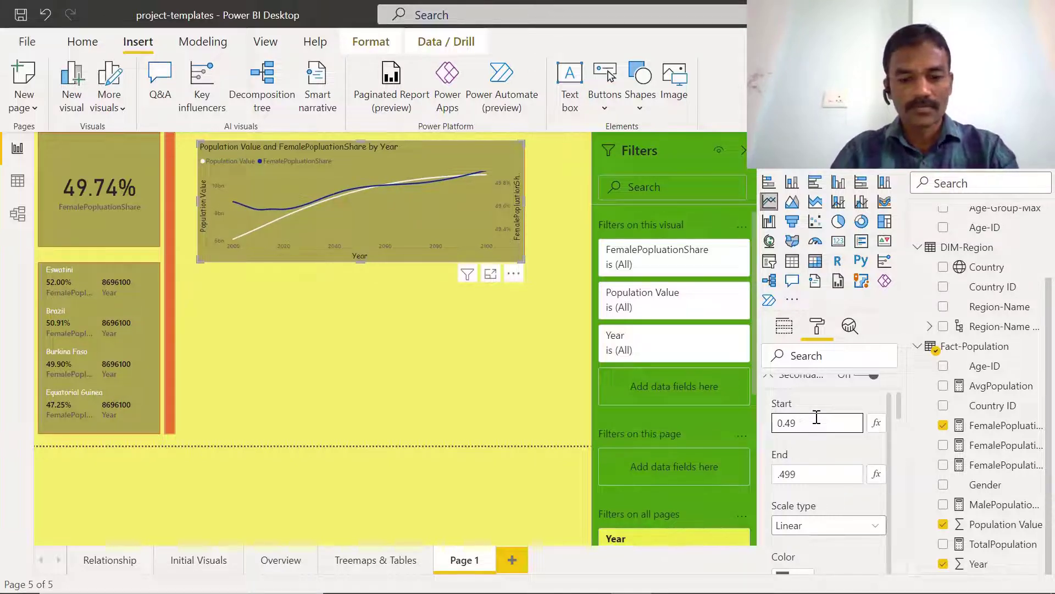
key(BackSpace)
text(6)
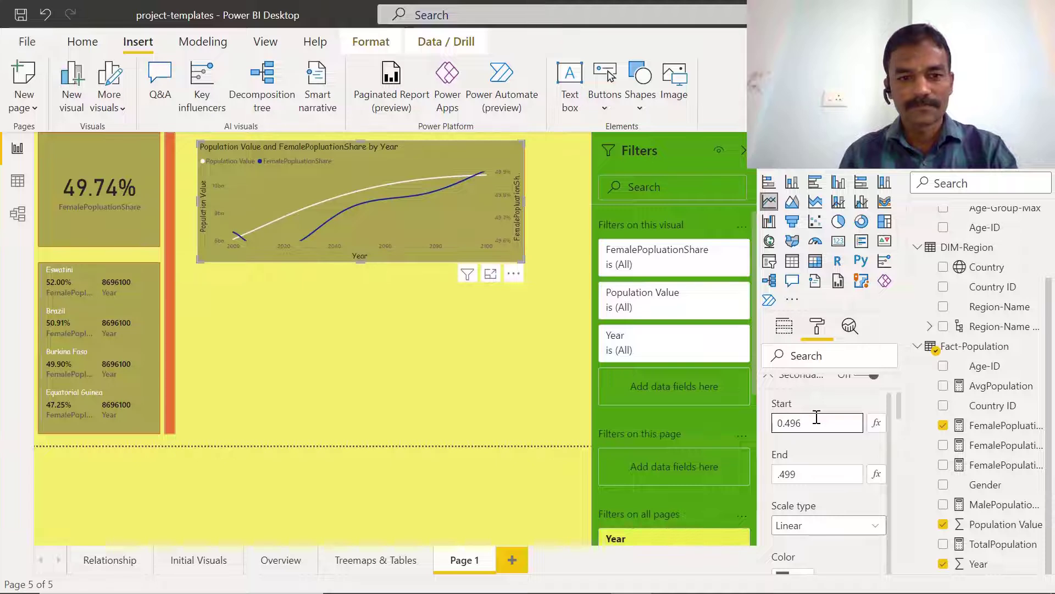
key(BackSpace)
text(5)
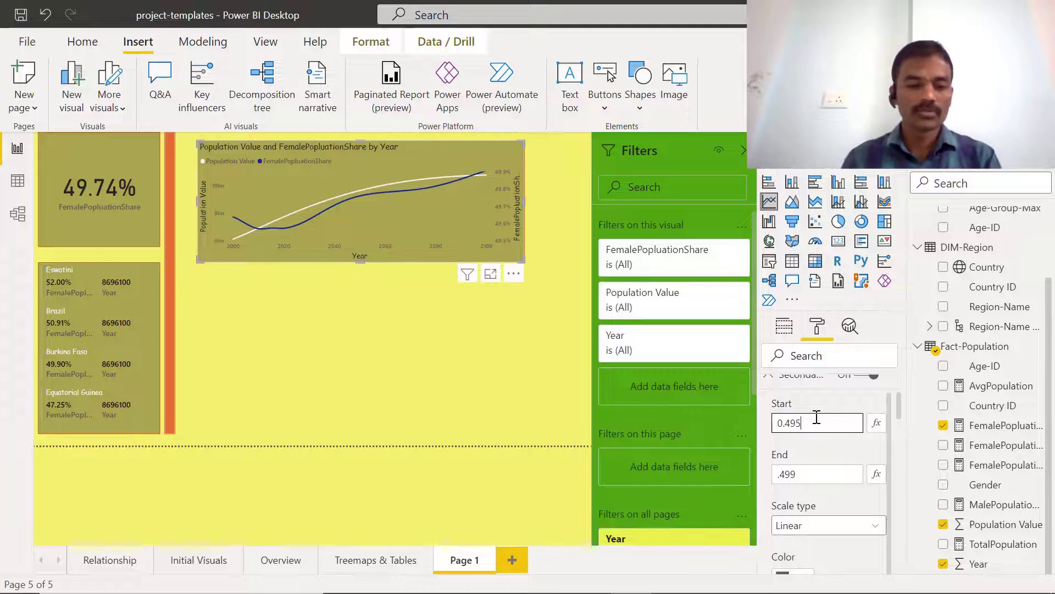
key(Tab)
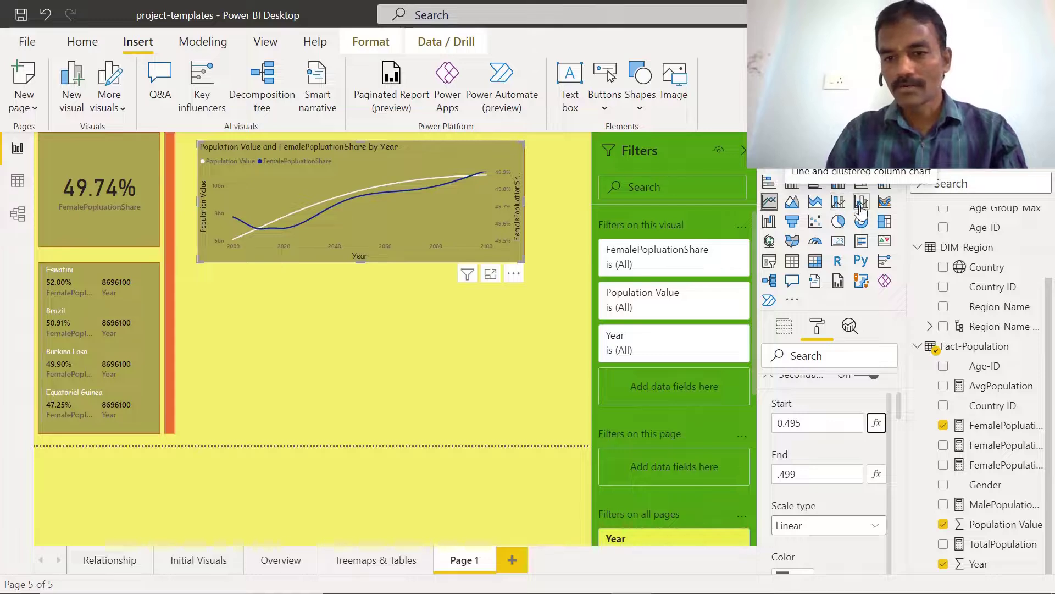
Insert a line and clustered column chart below the line chart, match its width and extend it to the multi-row card's lower edge.
drag(861, 210, 219, 375)
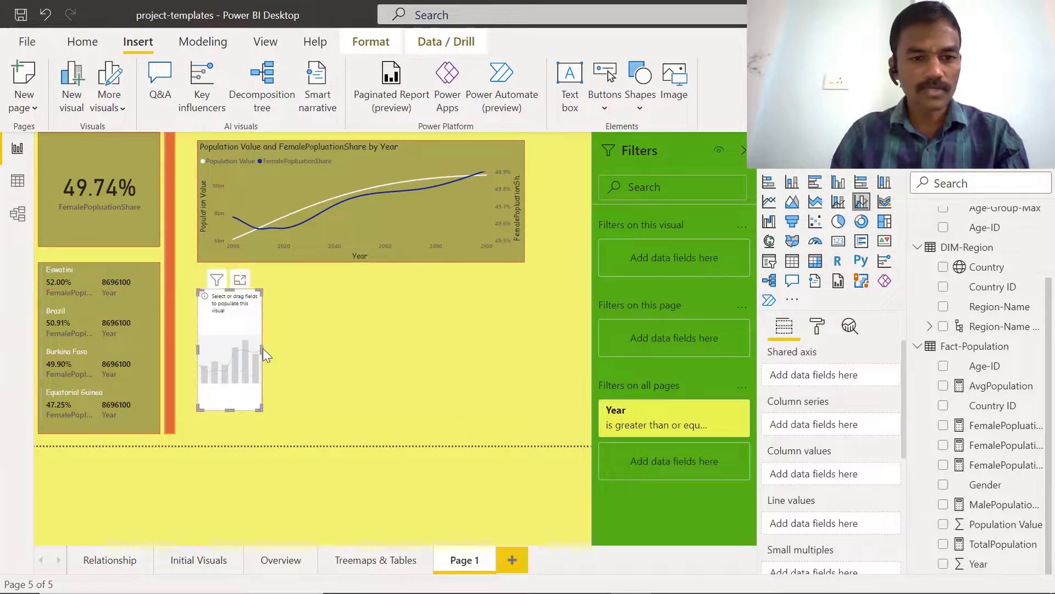
drag(262, 348, 526, 351)
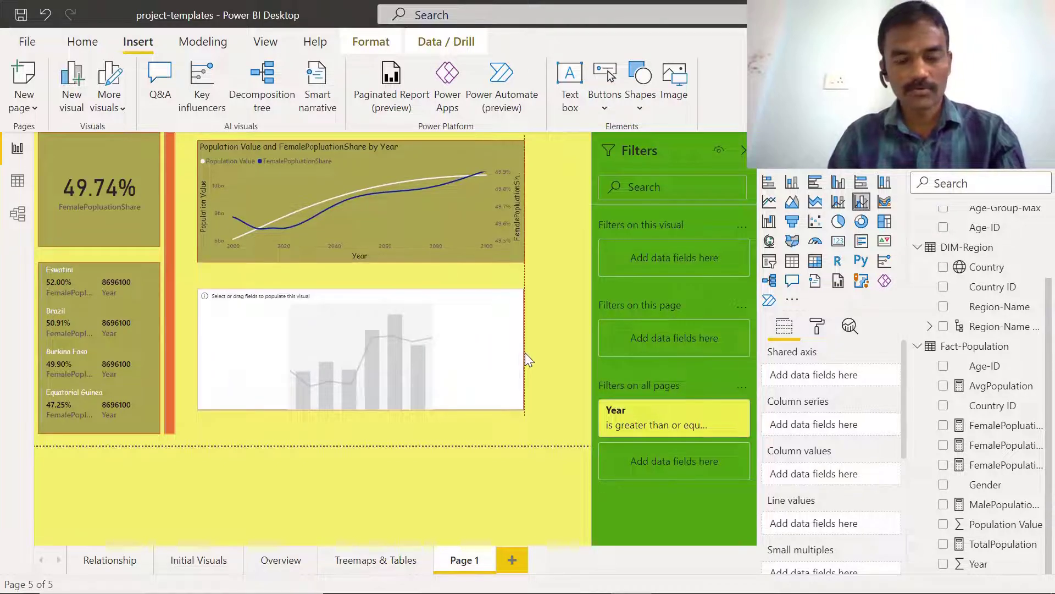
drag(361, 410, 357, 432)
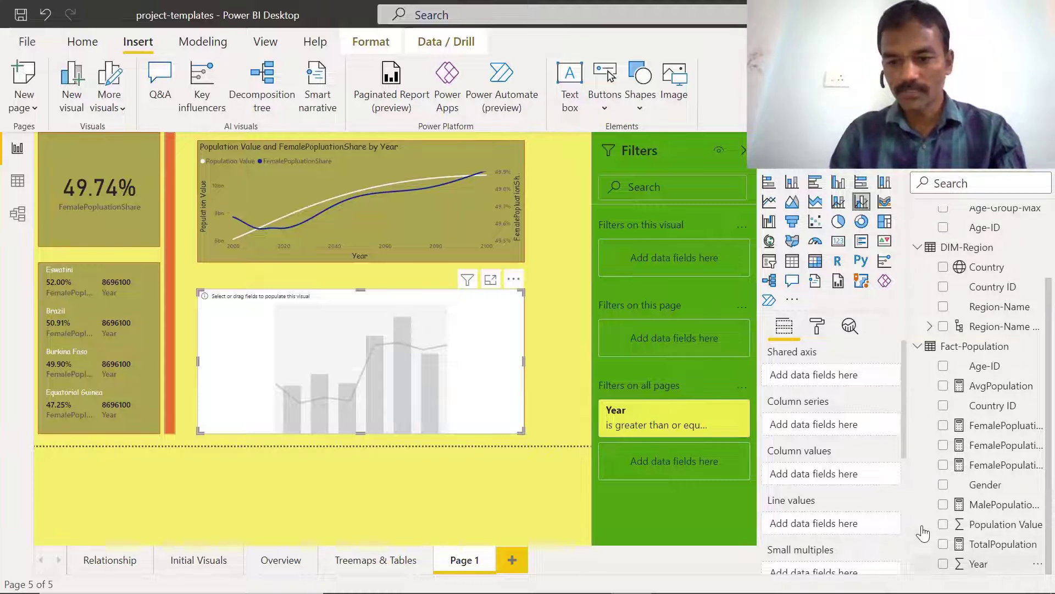
Populate the combo chart with Year as shared axis, Population Value as column values and FemalePopluationShare as line values.
drag(967, 563, 802, 384)
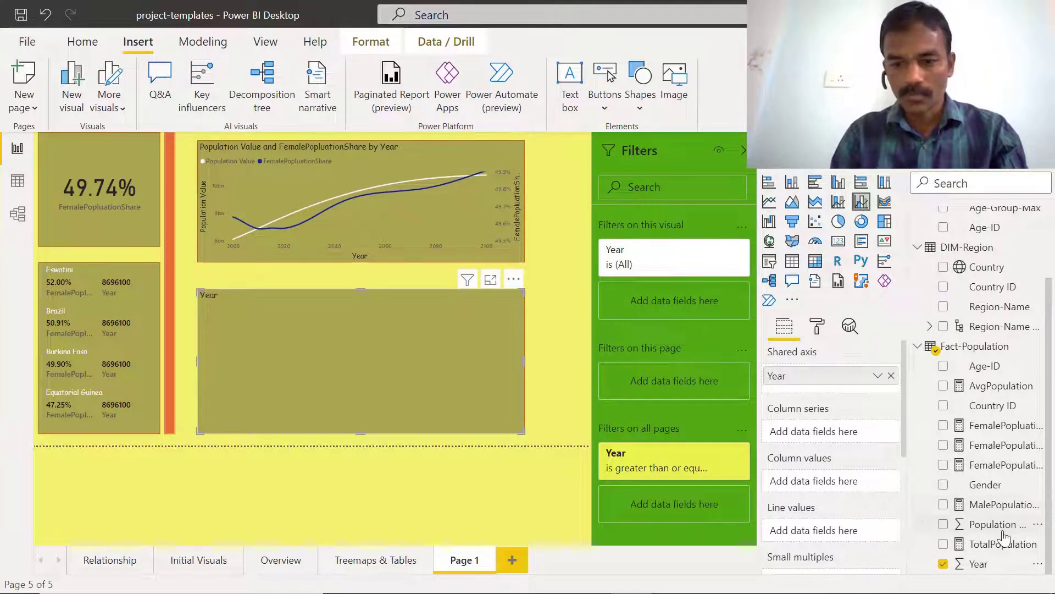
drag(1004, 536, 831, 487)
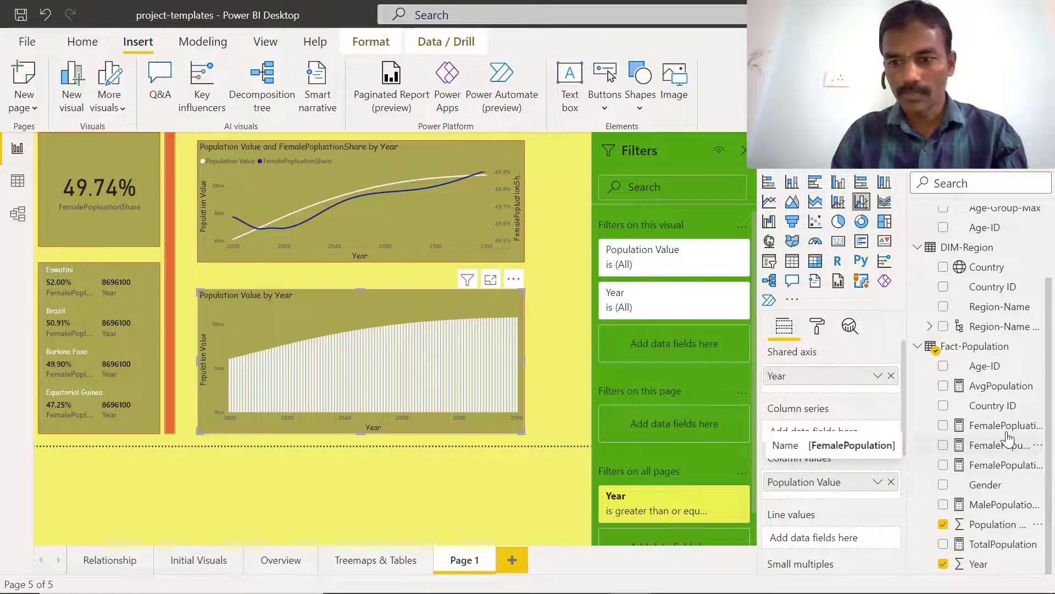
drag(1006, 426, 847, 541)
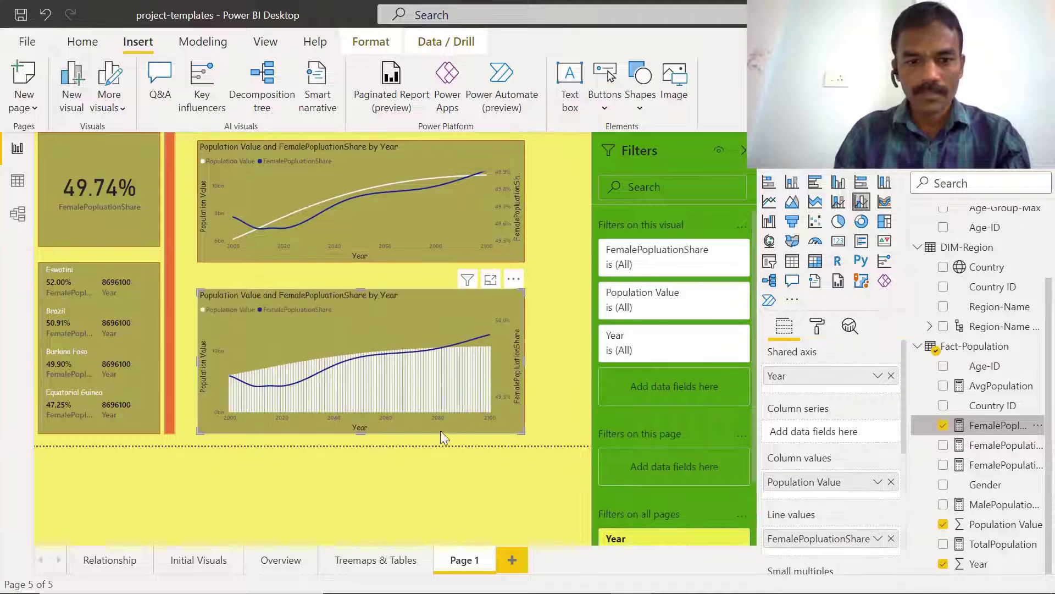
mouse_move(322, 375)
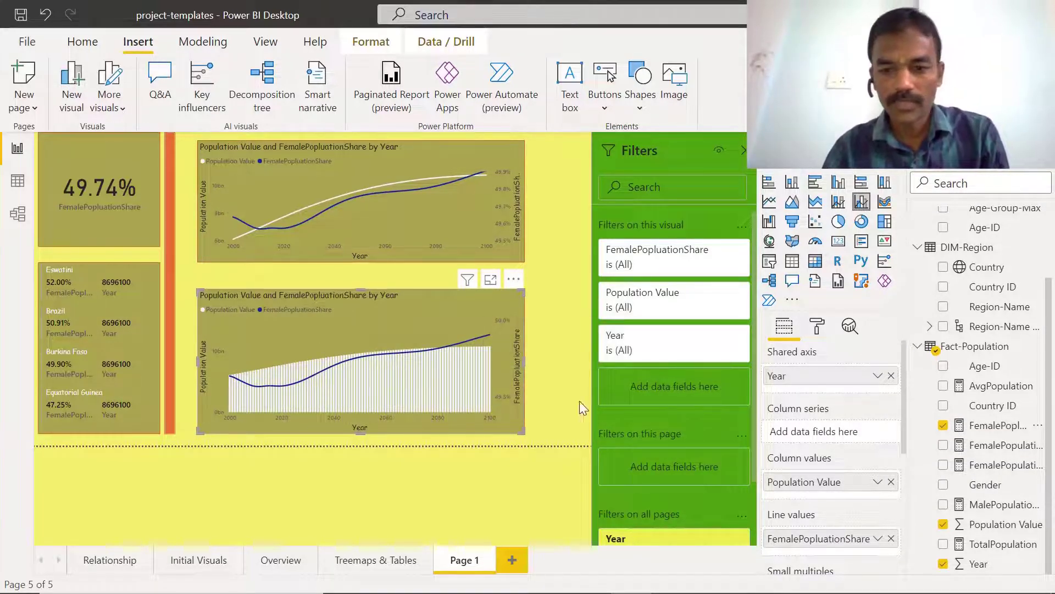
Turn on Show secondary in the Y axis formatting of the line and clustered column chart.
scroll(905, 453, down, 3)
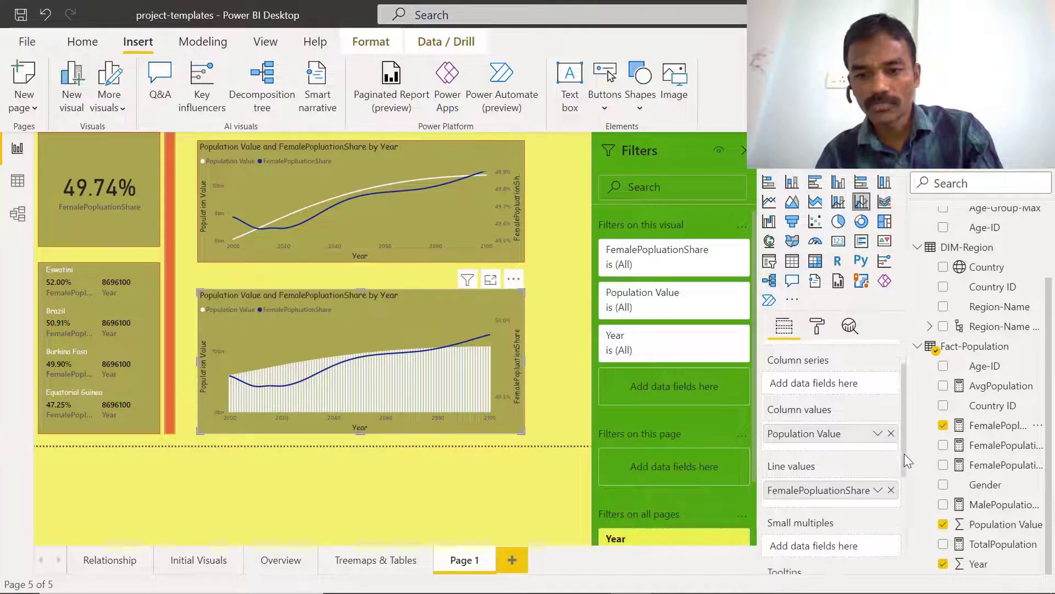
scroll(902, 506, down, 2)
scroll(904, 483, up, 5)
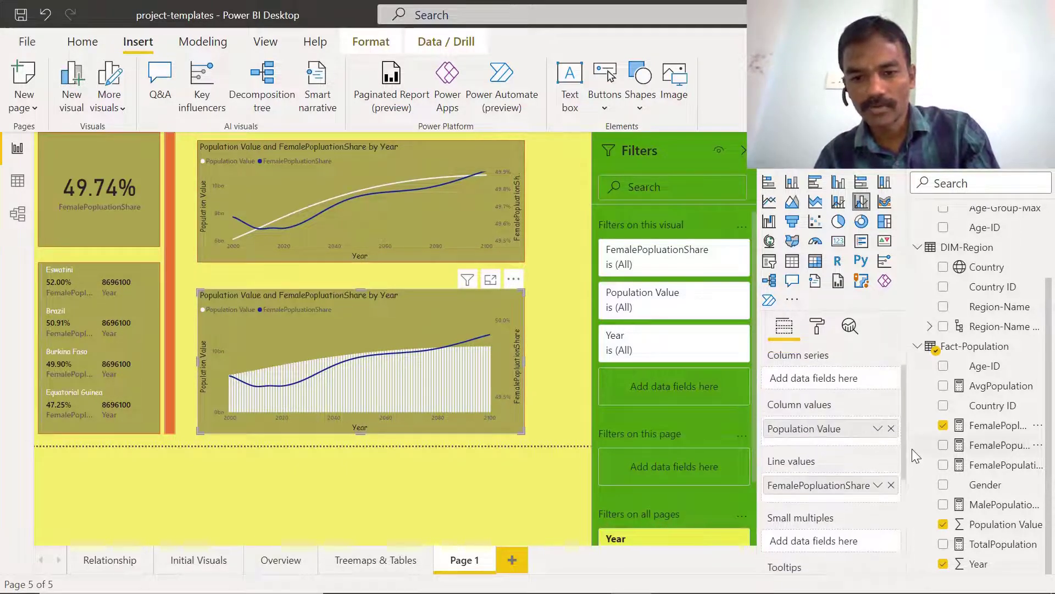
click(817, 326)
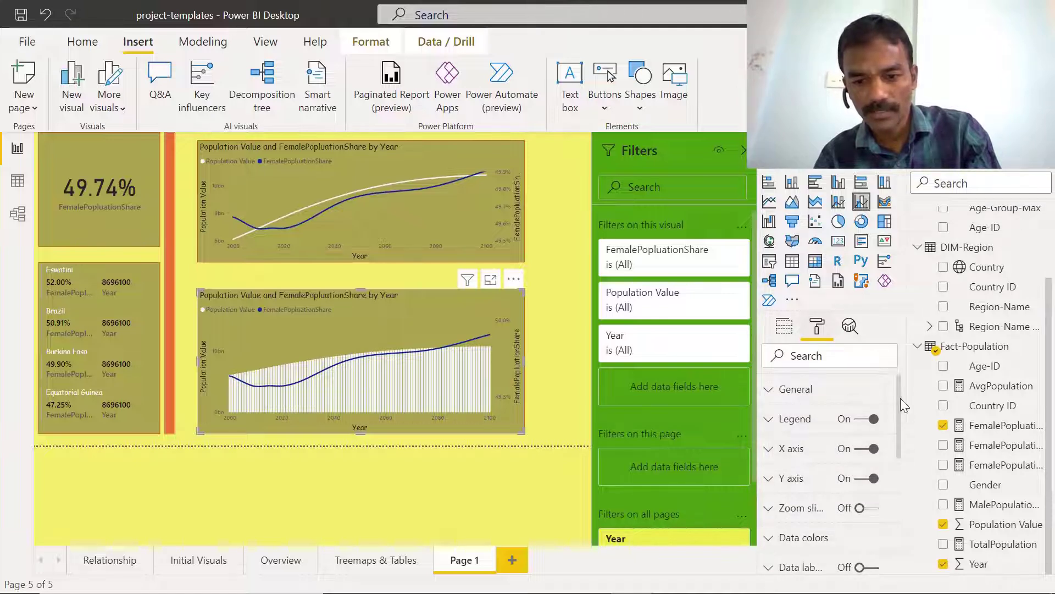
drag(900, 404, 928, 409)
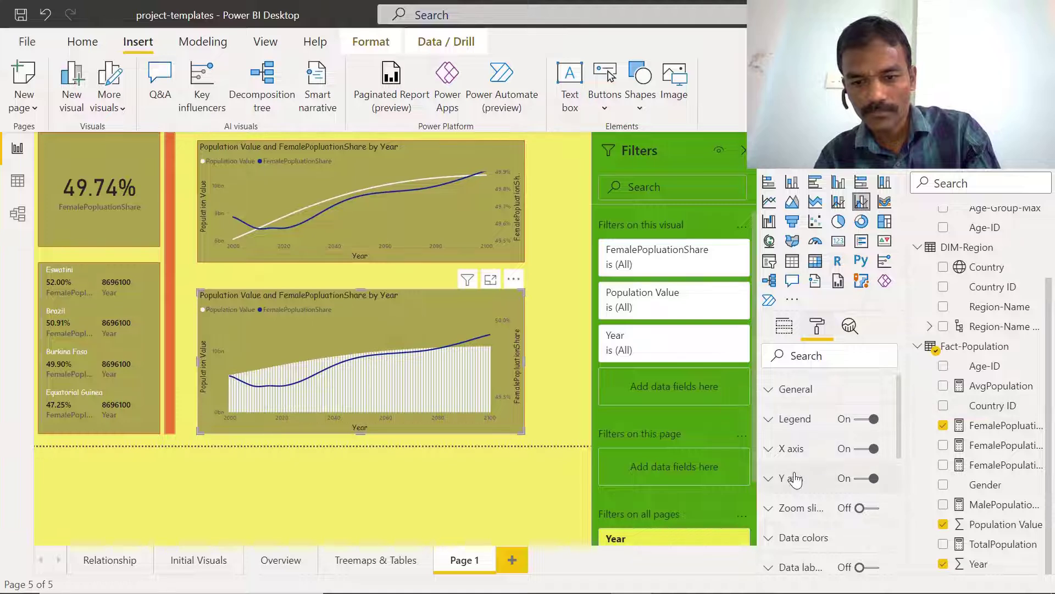
click(770, 484)
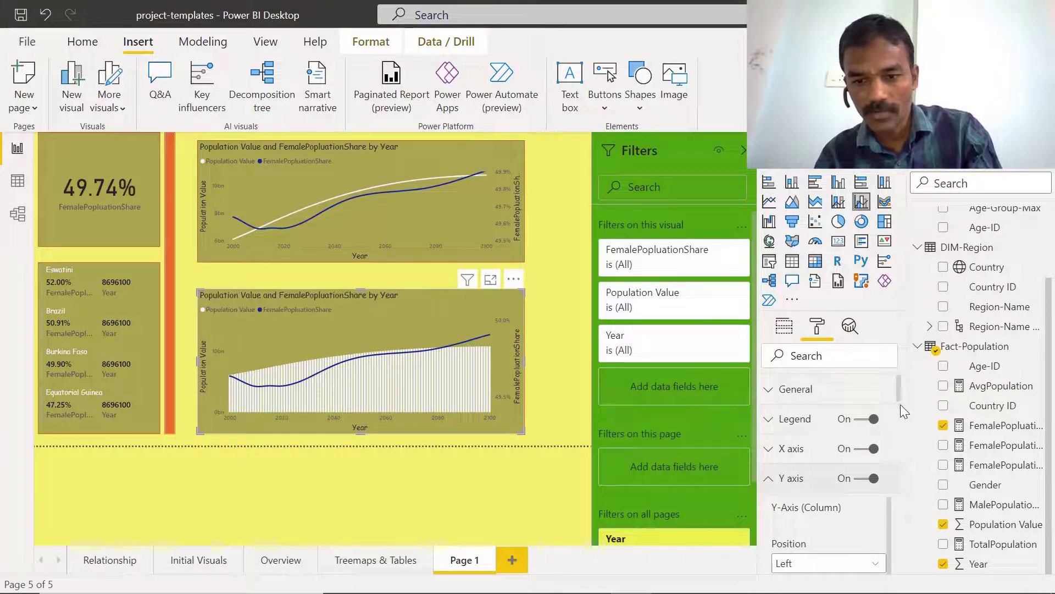
drag(900, 404, 901, 532)
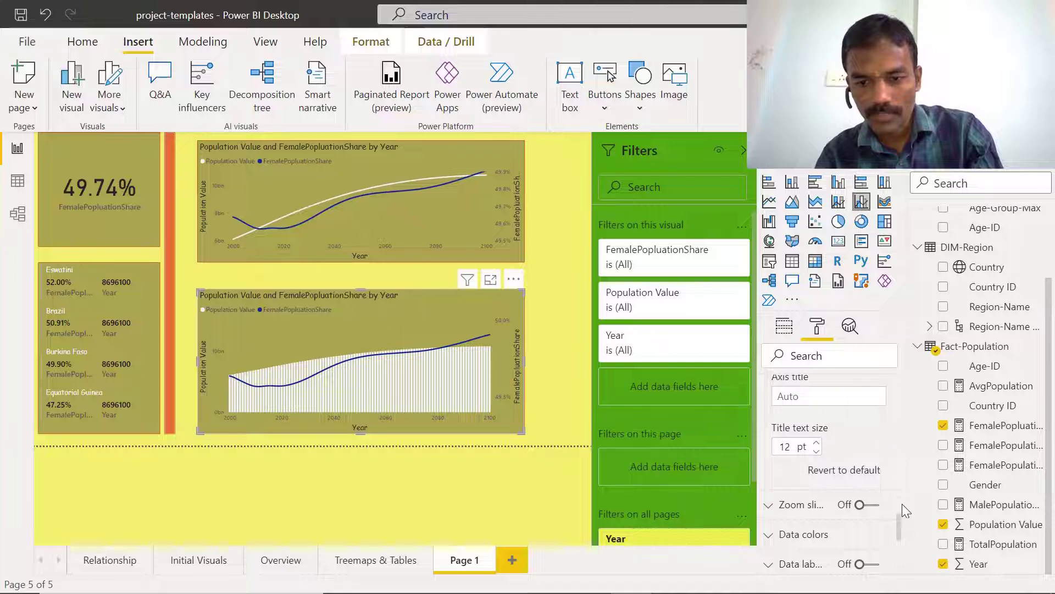
drag(899, 525, 915, 473)
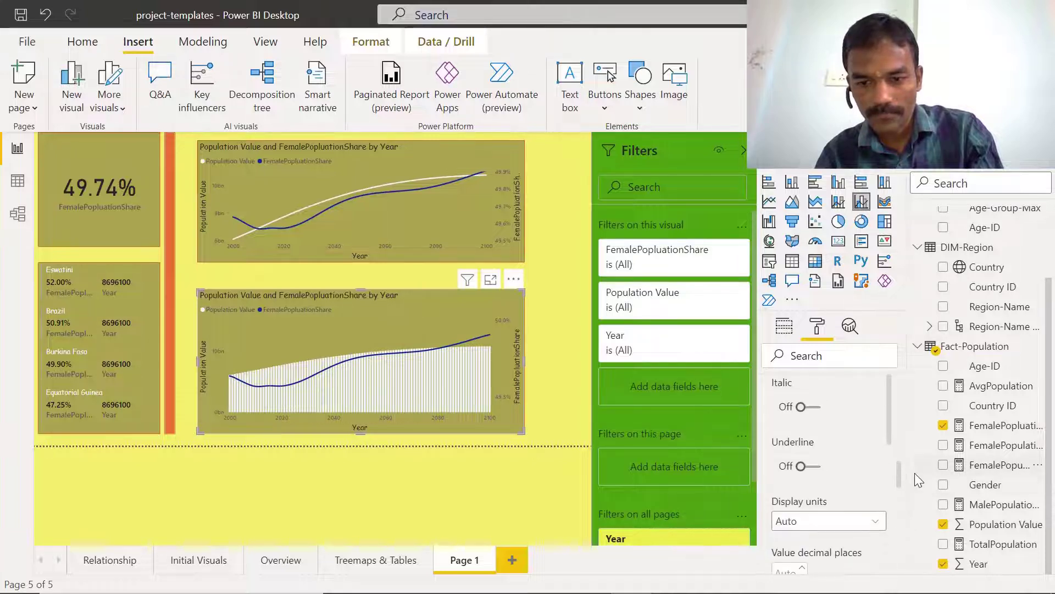
drag(888, 426, 888, 593)
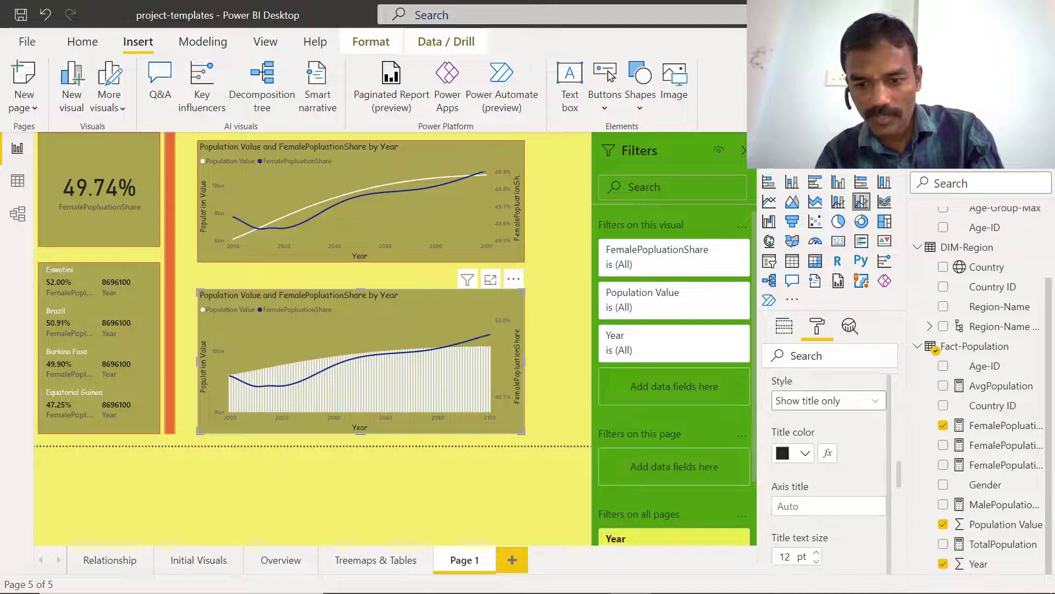
scroll(886, 497, down, 5)
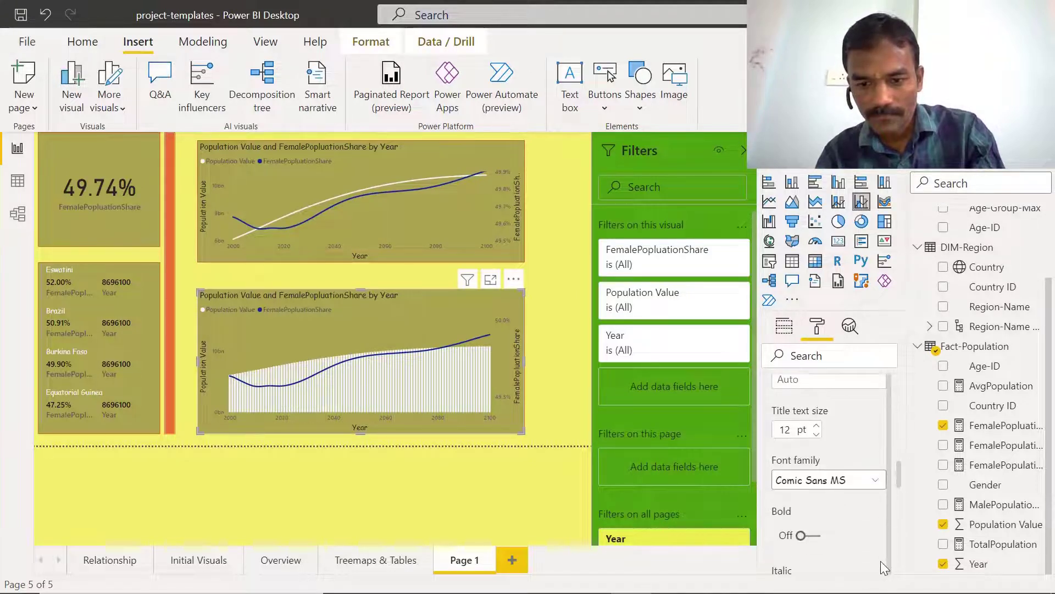
scroll(886, 495, down, 3)
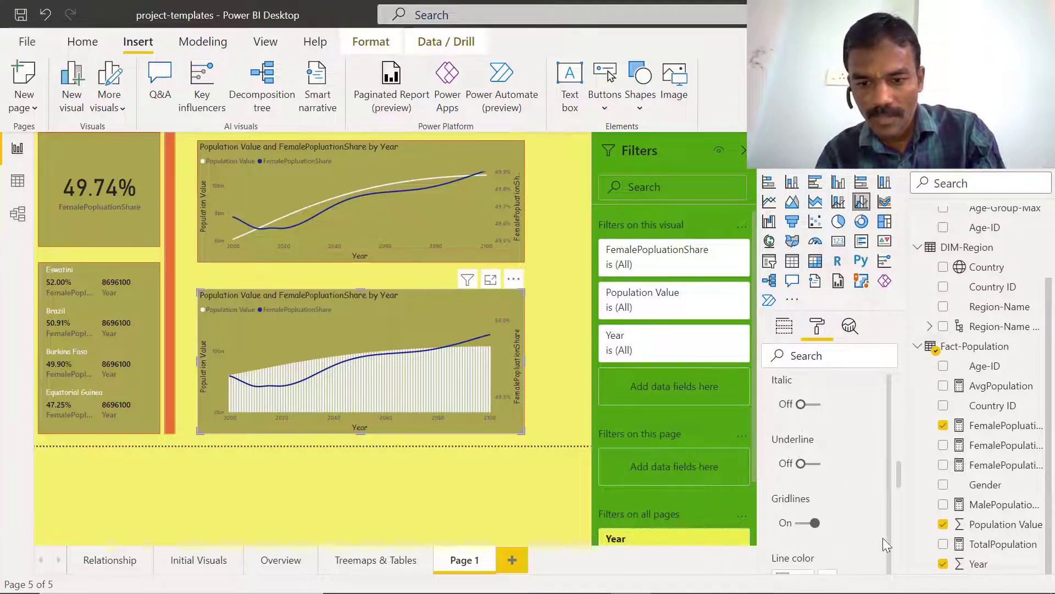
scroll(887, 485, down, 3)
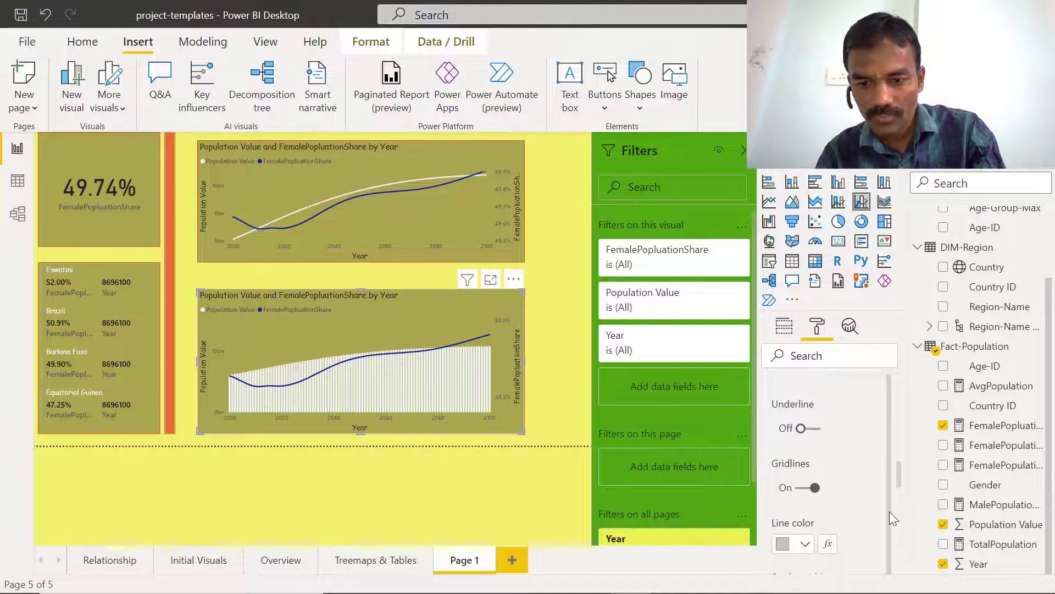
scroll(901, 505, down, 3)
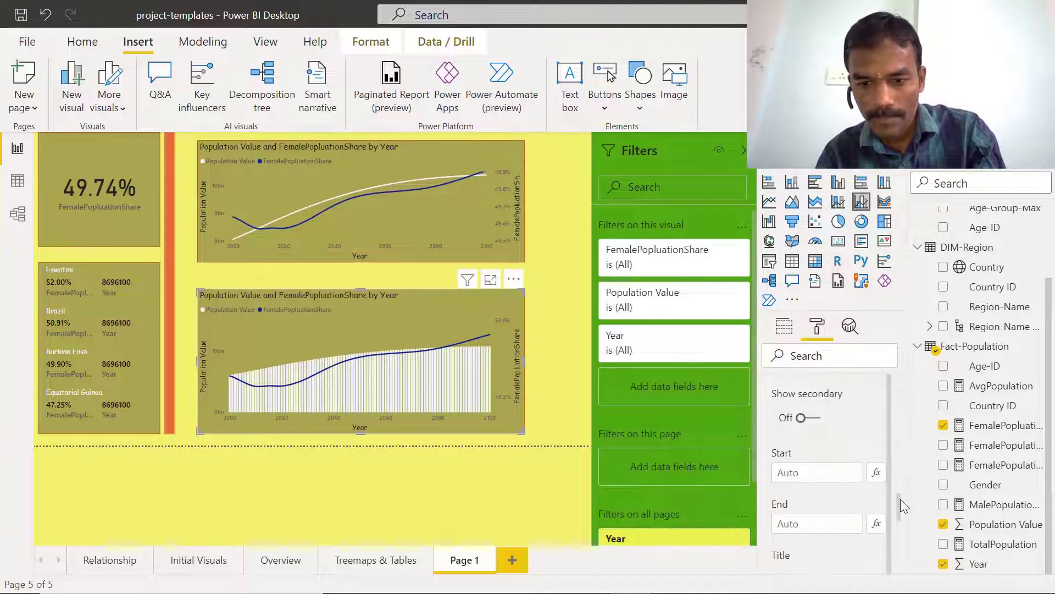
click(809, 426)
click(809, 426)
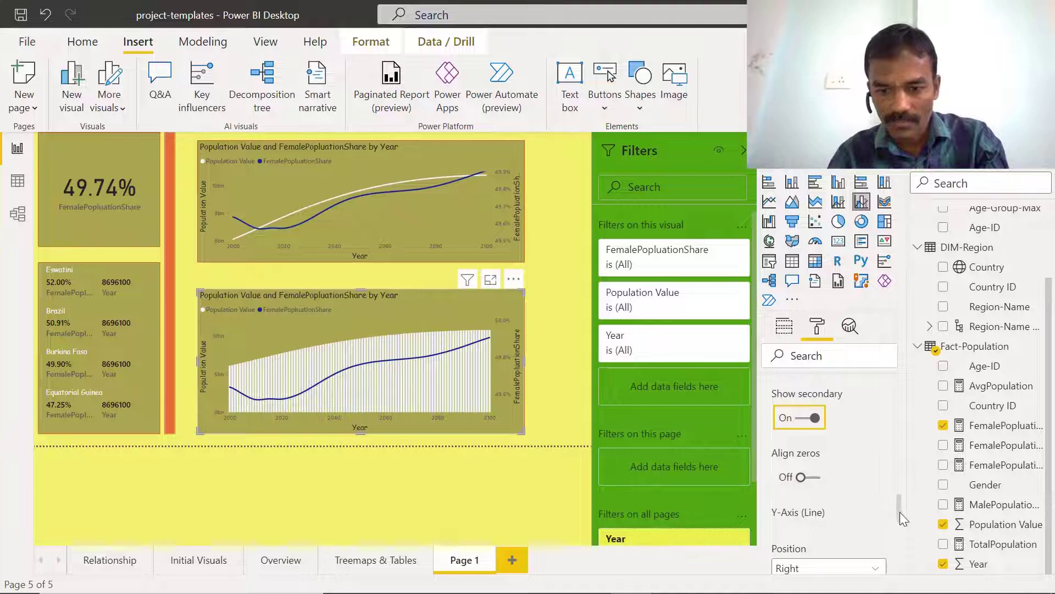
Set the combo chart's line Y-axis to start at 0.495 and end at .499.
scroll(903, 519, down, 3)
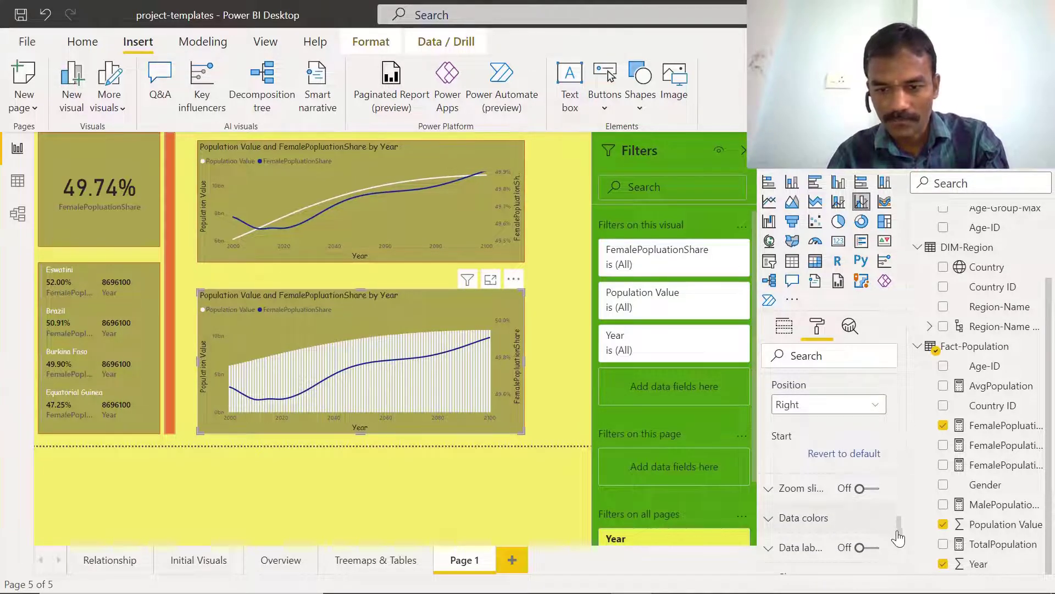
scroll(893, 544, up, 5)
scroll(881, 558, down, 1)
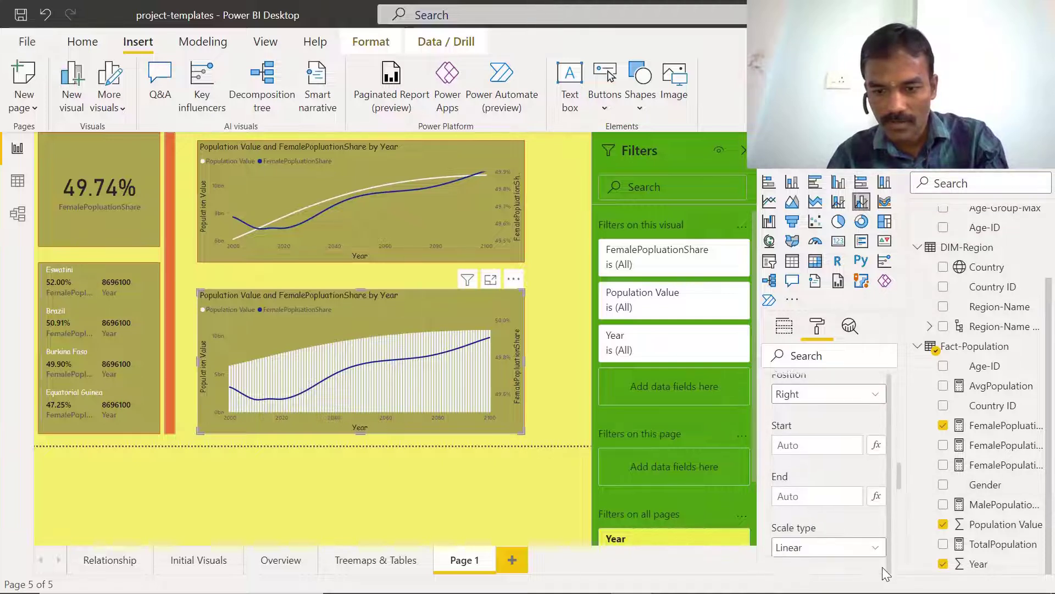
click(801, 443)
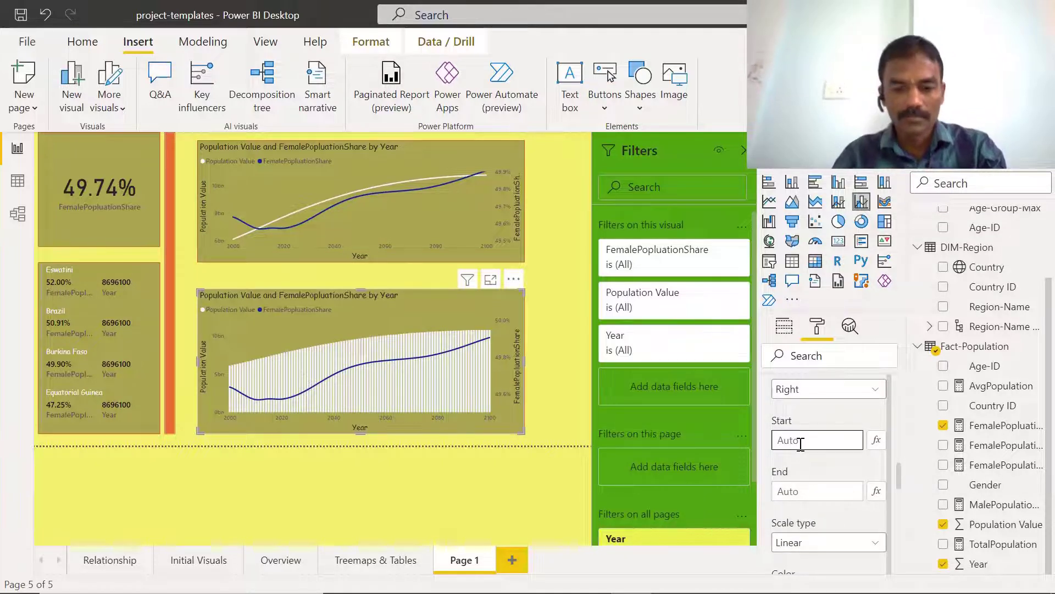
text(0.495)
key(Tab)
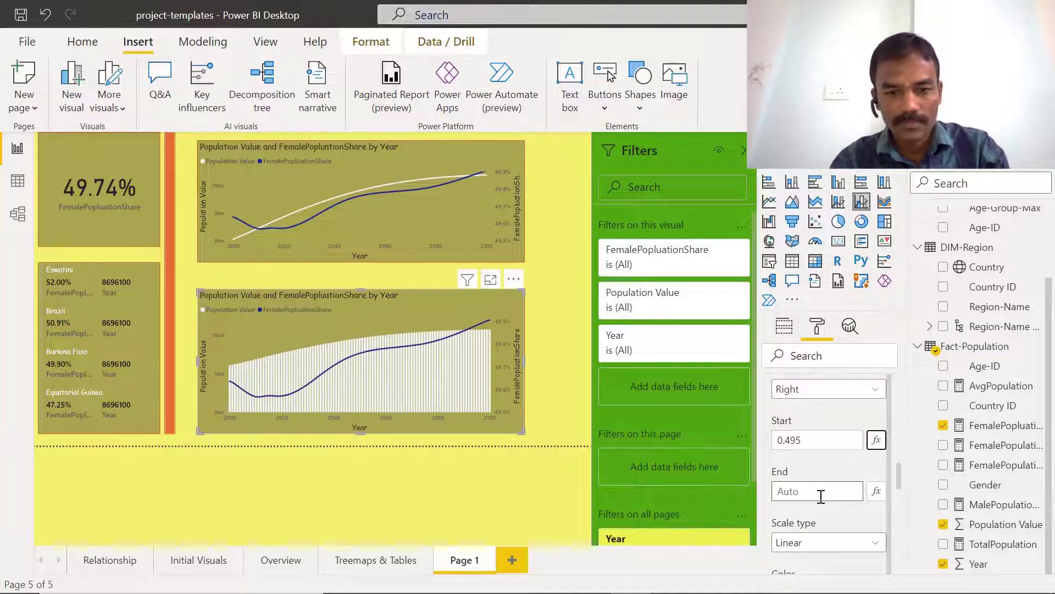
click(822, 496)
text(.499)
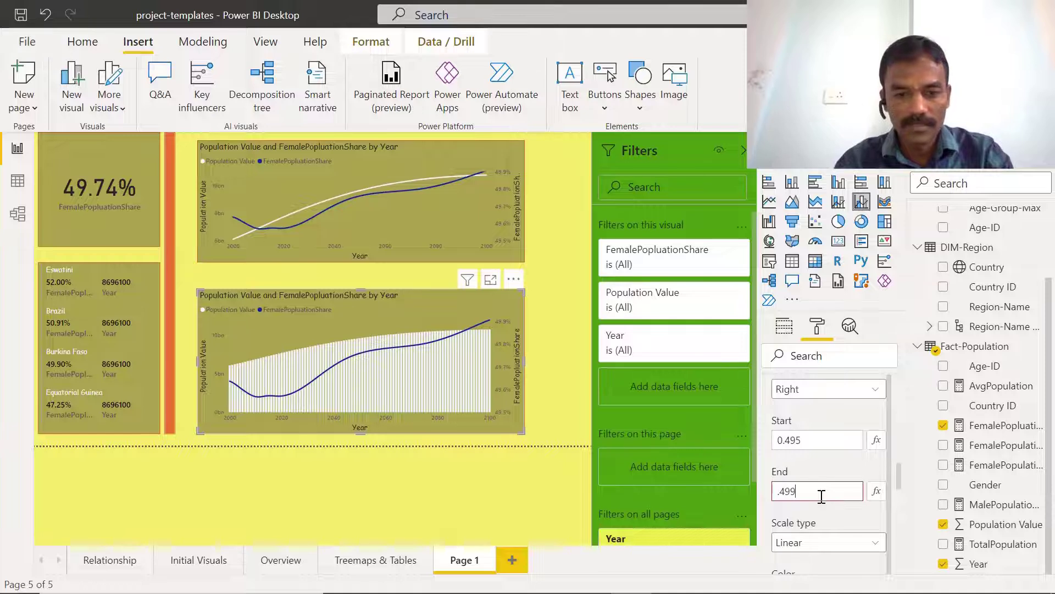
key(Tab)
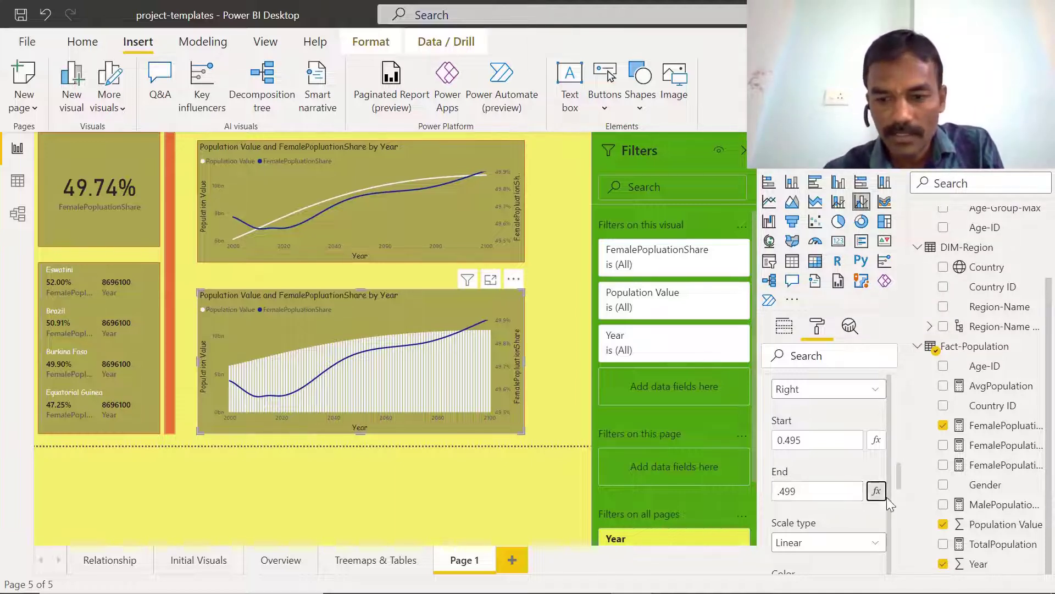
Add Age-Category from DIM-Age as the combo chart's column series.
click(784, 325)
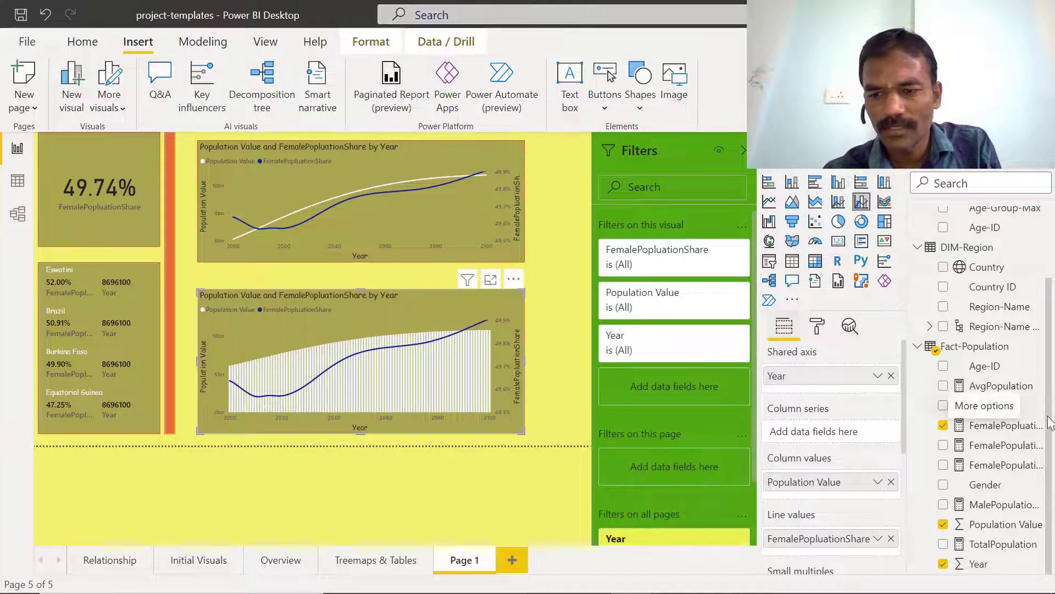
drag(1048, 410, 1054, 332)
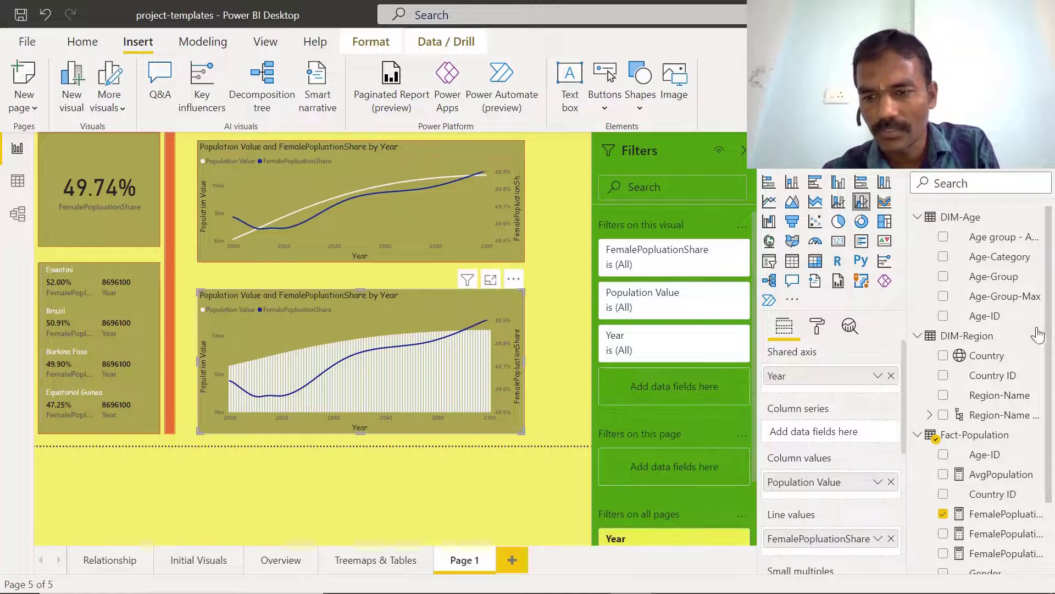
drag(1001, 263, 832, 429)
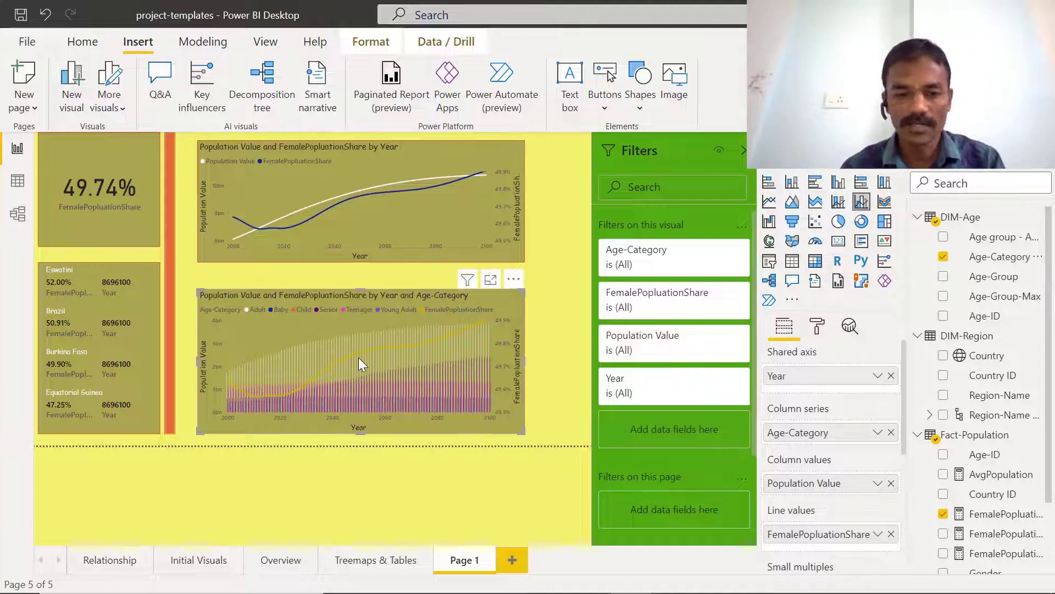
Name the current report page Cards & More and add a new page named Waterfall Chart.
click(512, 560)
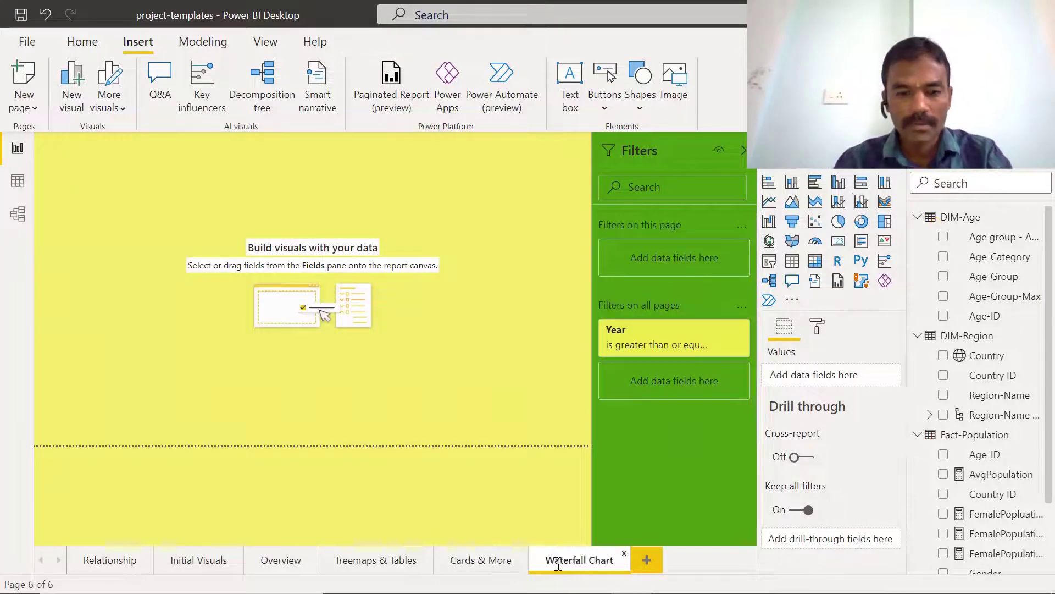
key(Return)
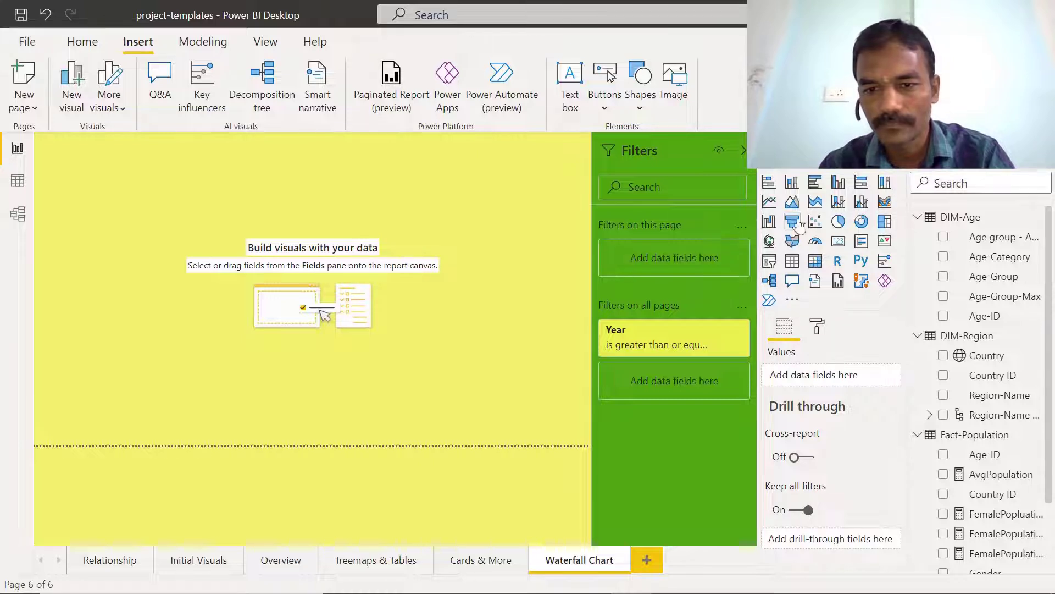
Insert a waterfall chart on the new page and place it slightly in from the page's upper-left corner.
click(768, 221)
drag(144, 245, 209, 273)
drag(405, 366, 302, 298)
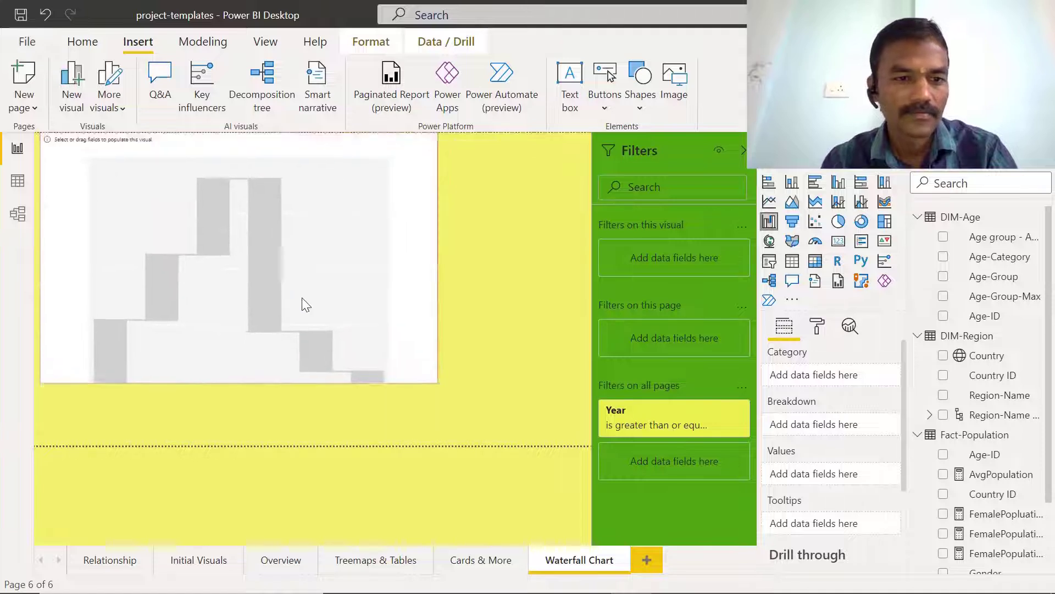
drag(302, 298, 326, 323)
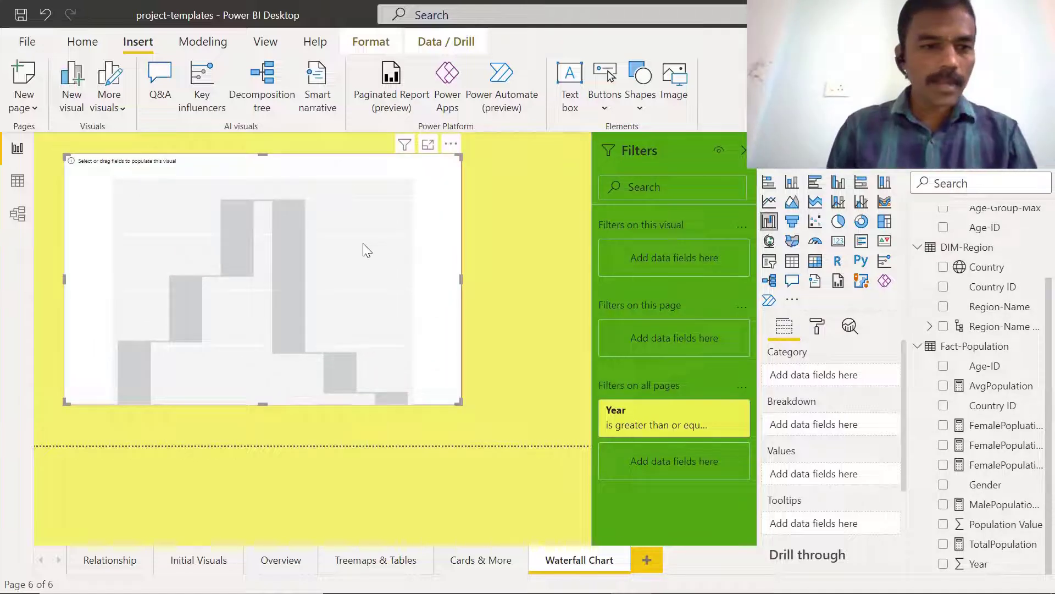
mouse_move(362, 242)
mouse_down()
mouse_move(361, 254)
mouse_move(361, 242)
mouse_up()
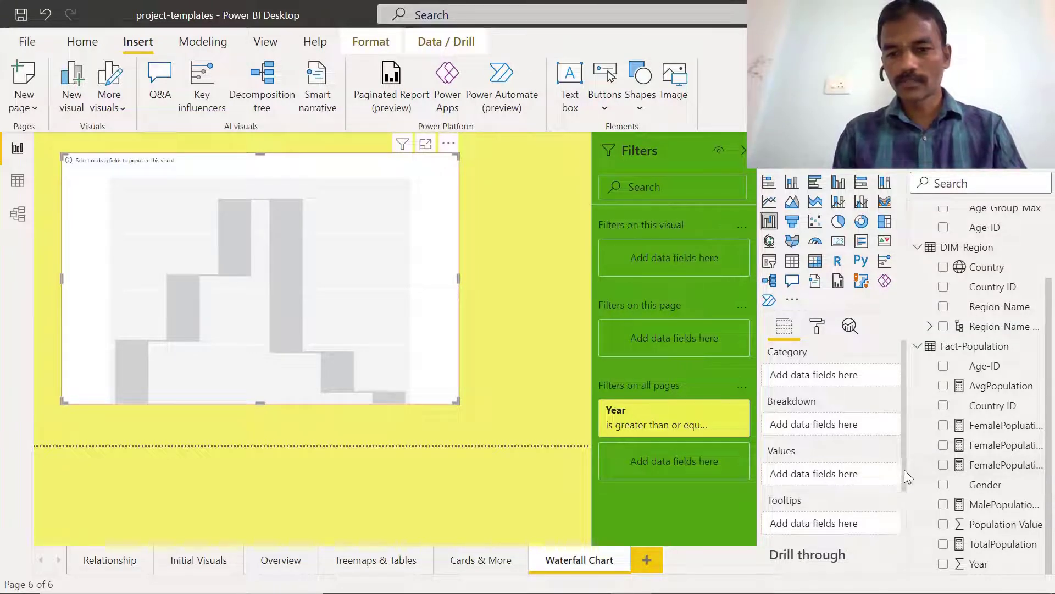
Populate the waterfall chart with Age-Category as category and Population Value as values.
drag(904, 469, 906, 408)
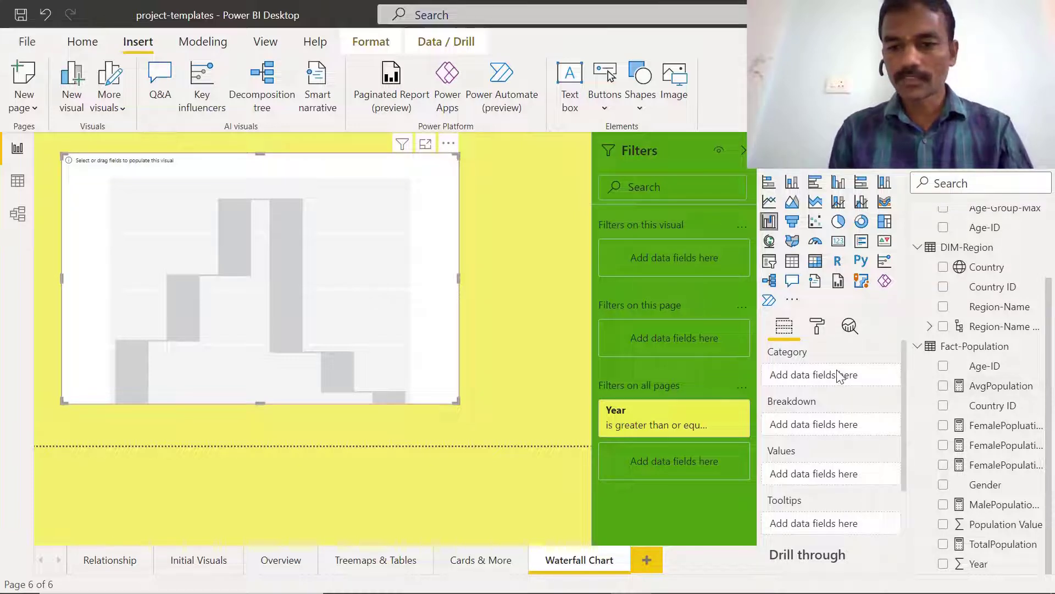
scroll(989, 263, up, 2)
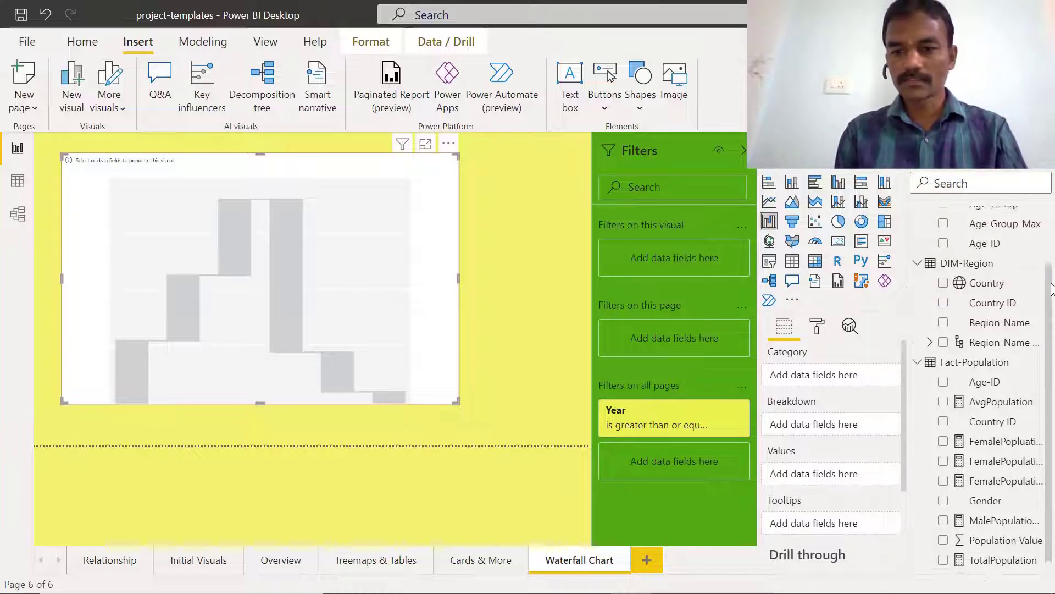
drag(991, 235, 825, 376)
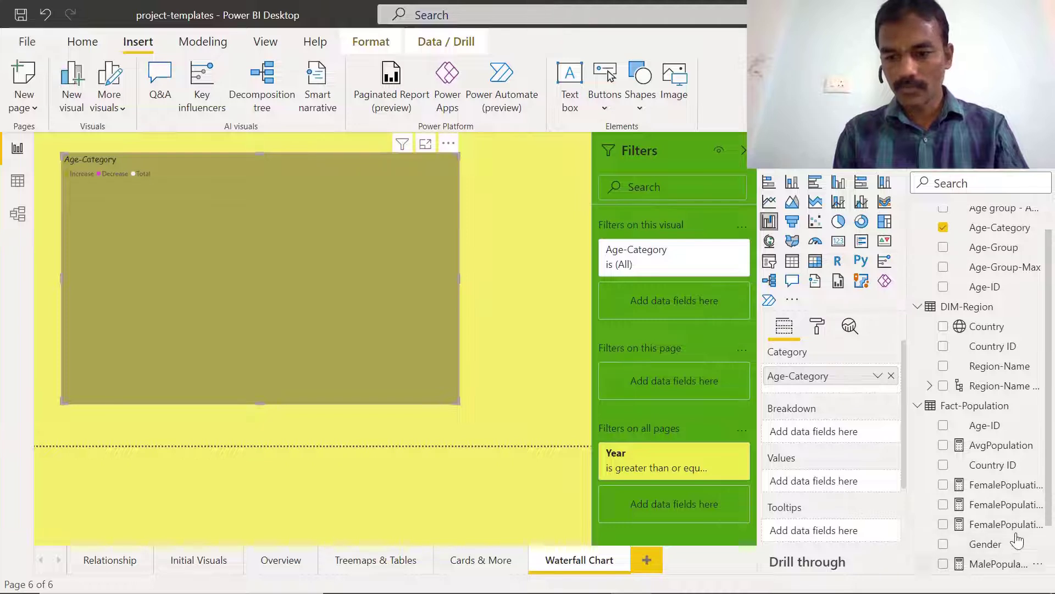
scroll(1047, 511, down, 2)
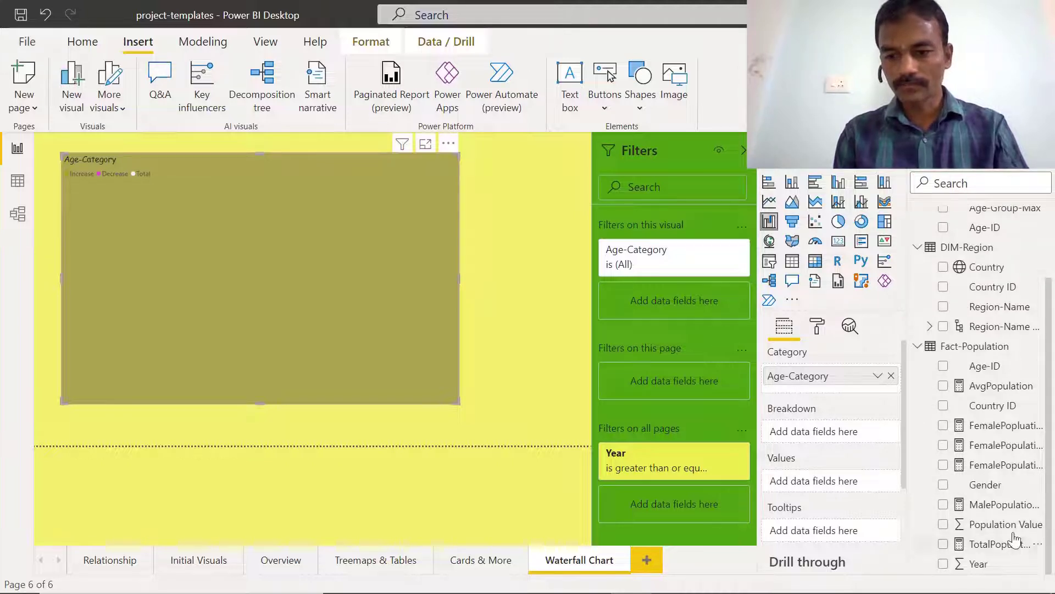
drag(989, 524, 825, 482)
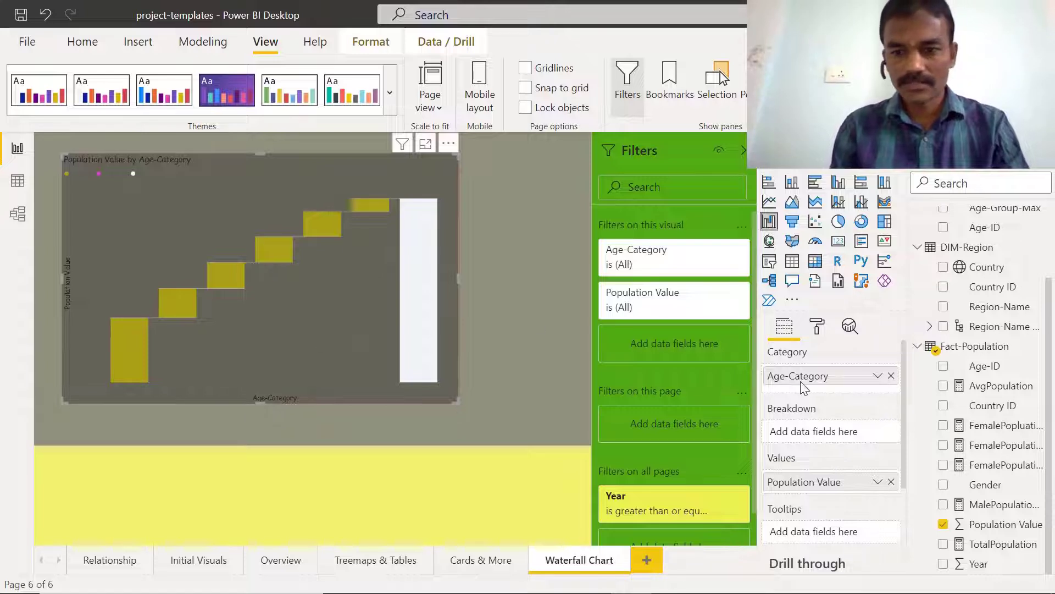
Add Year from Fact-Population as a visual-level filter on the waterfall chart.
scroll(904, 411, down, 3)
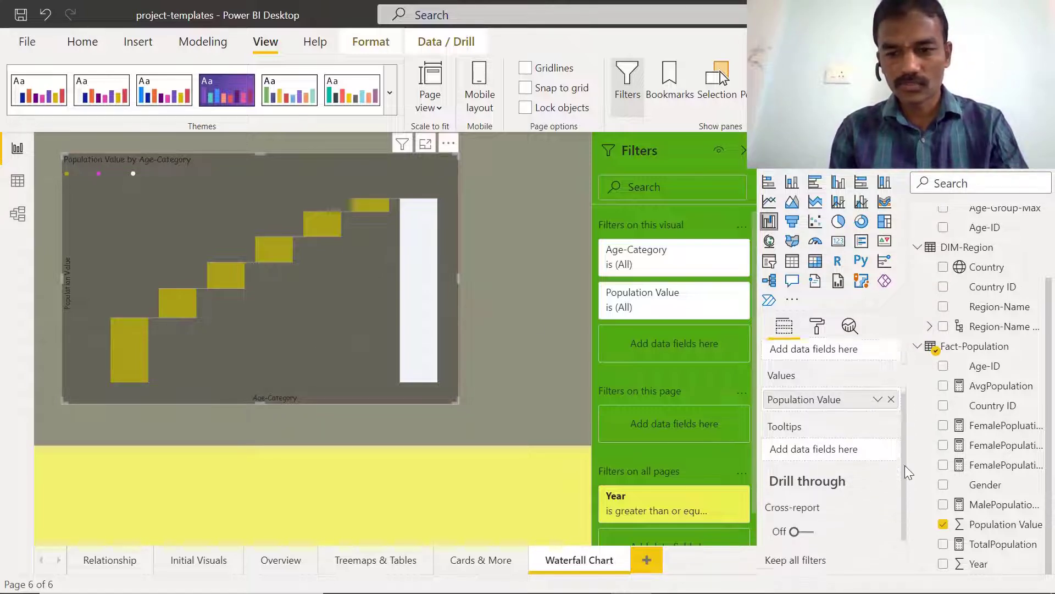
scroll(905, 465, up, 3)
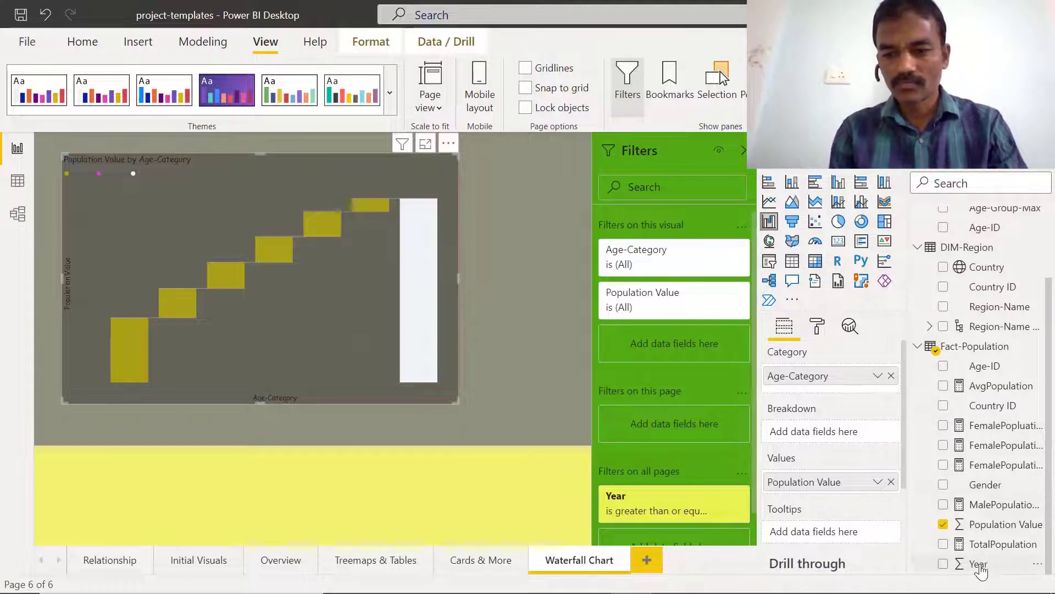
drag(978, 565, 649, 316)
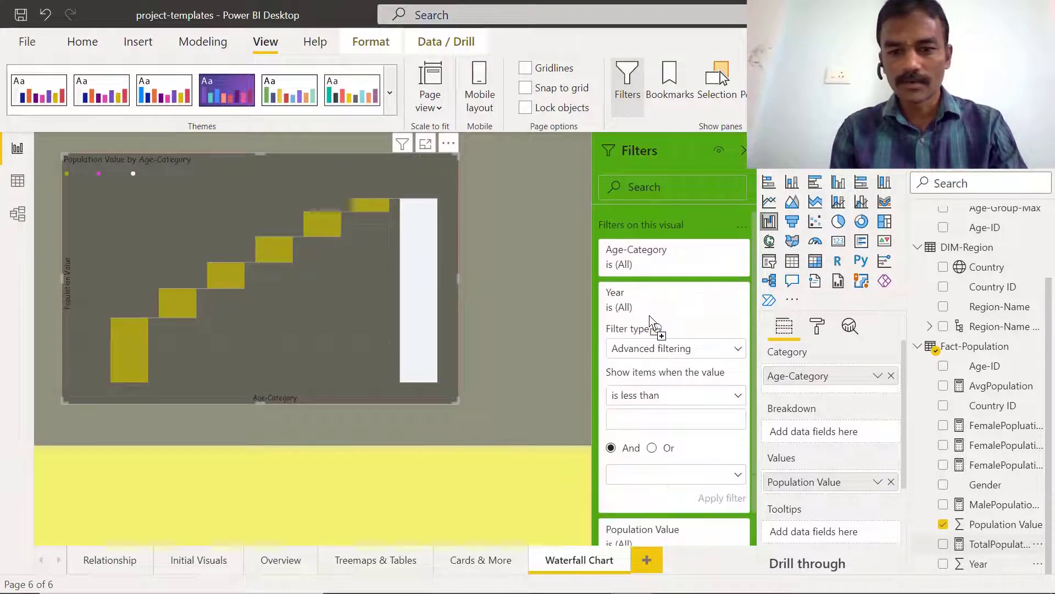
Switch the Year filter to basic filtering with 2004, 2005 and 2006 selected, and expand the Age-Category filter card.
click(719, 353)
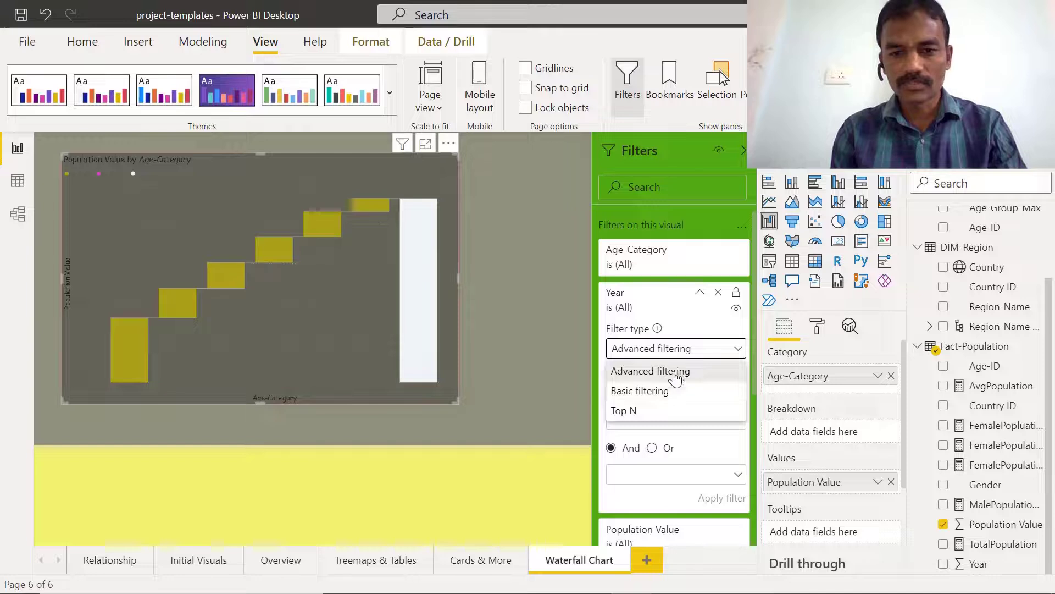
click(702, 389)
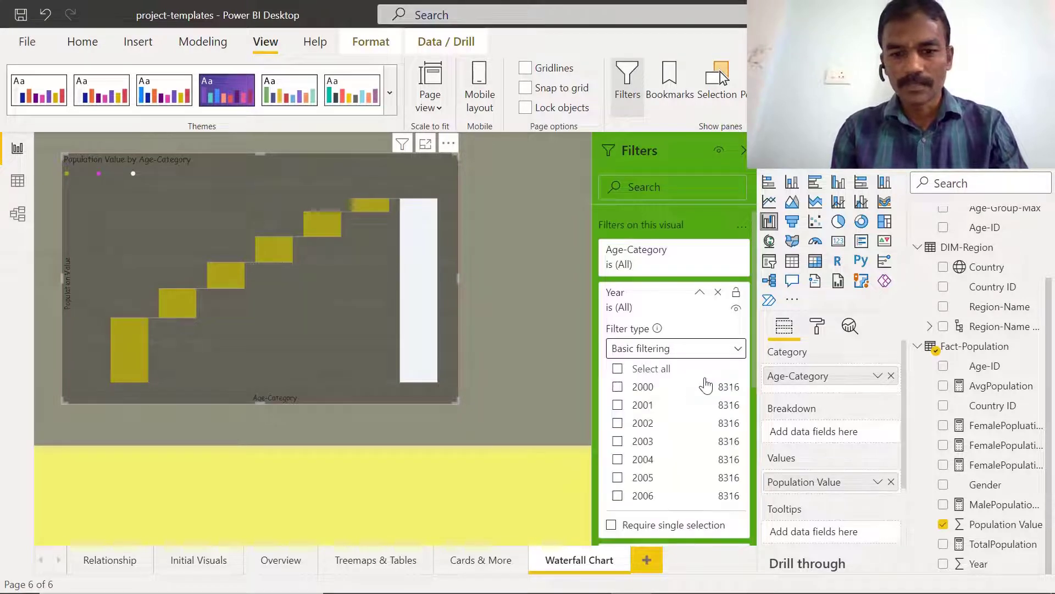
click(617, 459)
mouse_move(743, 367)
mouse_down()
mouse_move(747, 427)
mouse_move(746, 367)
mouse_up()
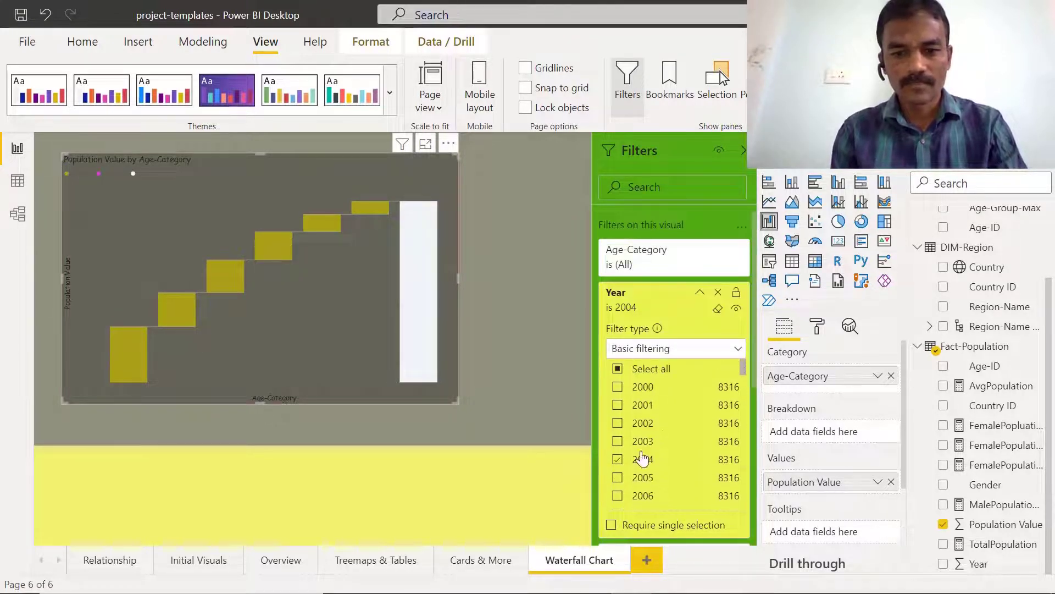
click(617, 477)
click(618, 495)
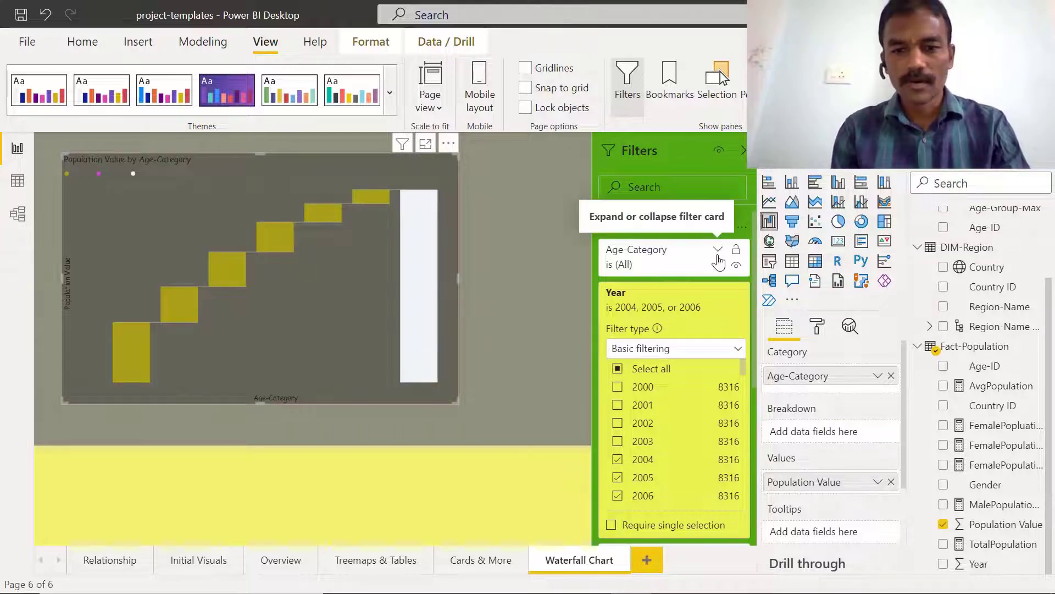
click(718, 251)
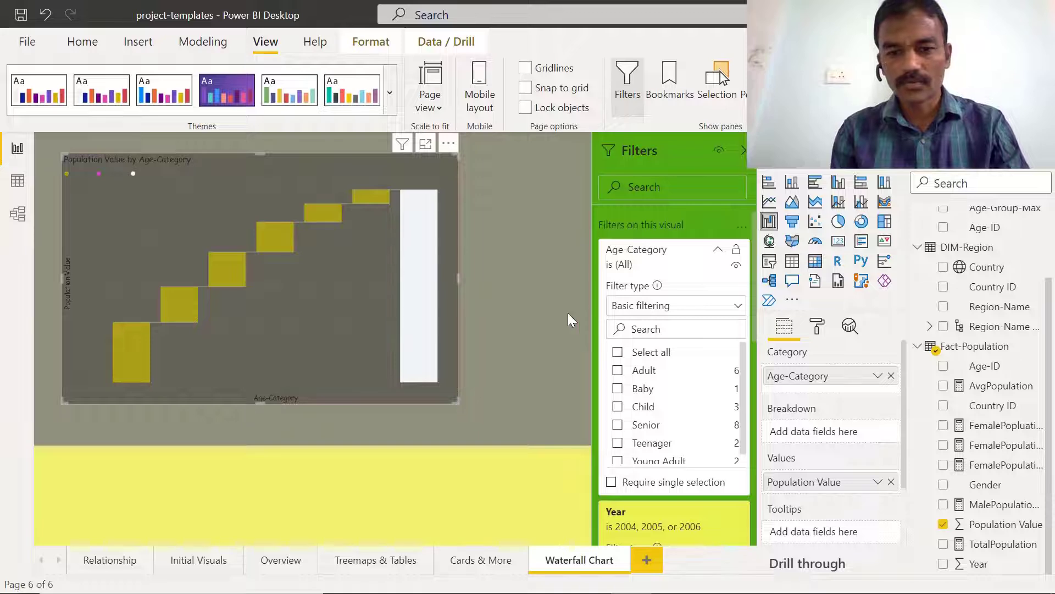
click(569, 314)
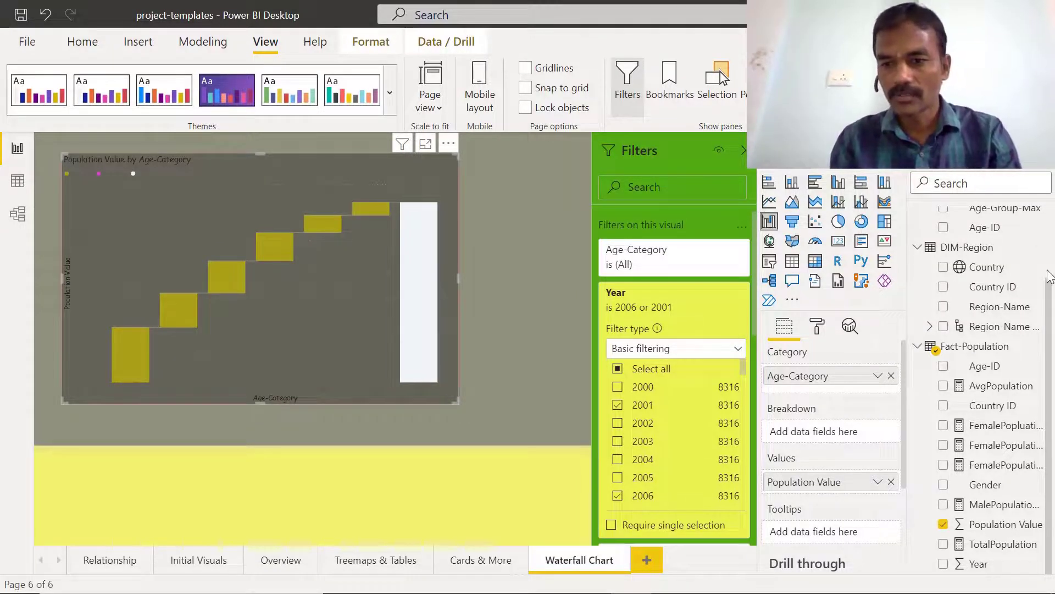
Add Gender from Fact-Population as the waterfall chart's breakdown.
scroll(1039, 264, up, 2)
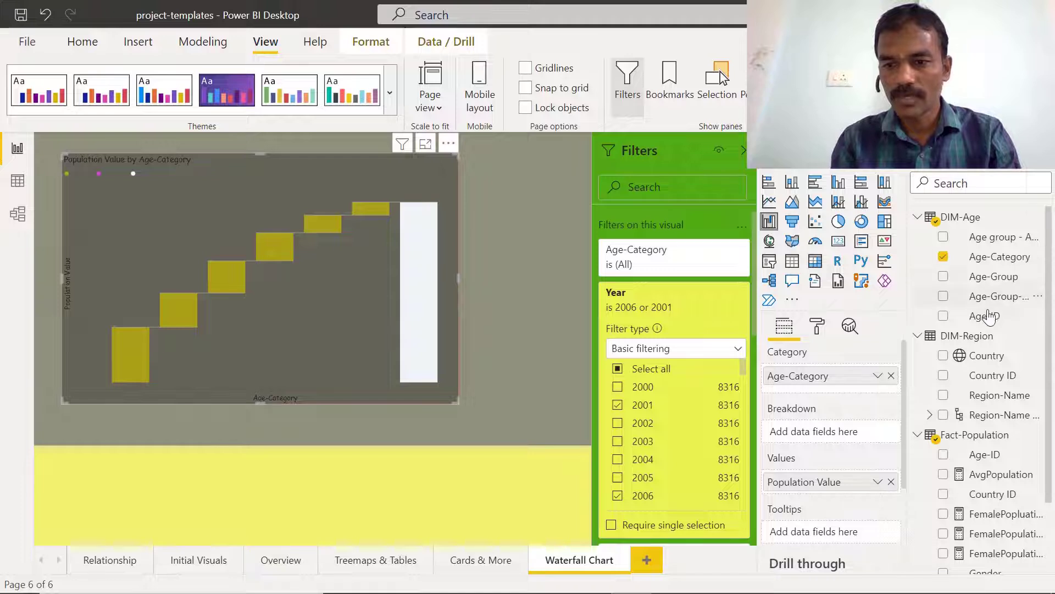
scroll(1025, 418, down, 3)
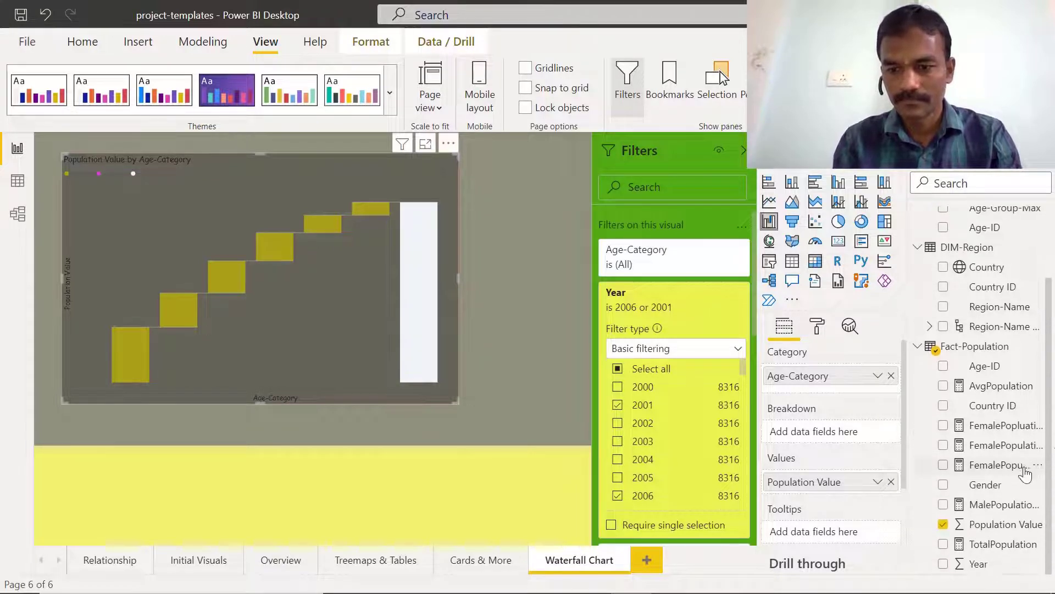
drag(989, 484, 819, 433)
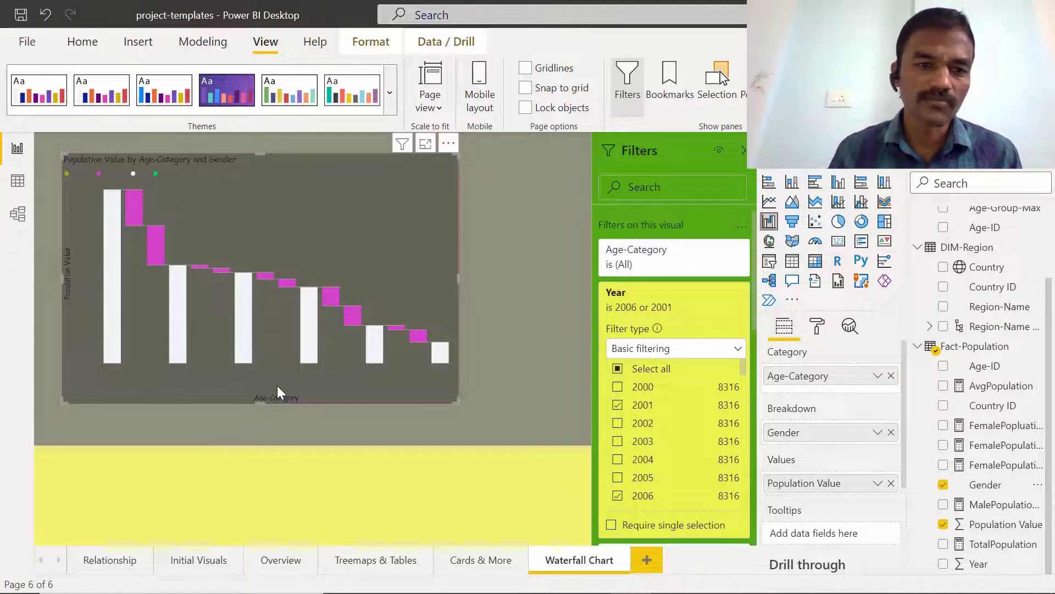
mouse_move(548, 577)
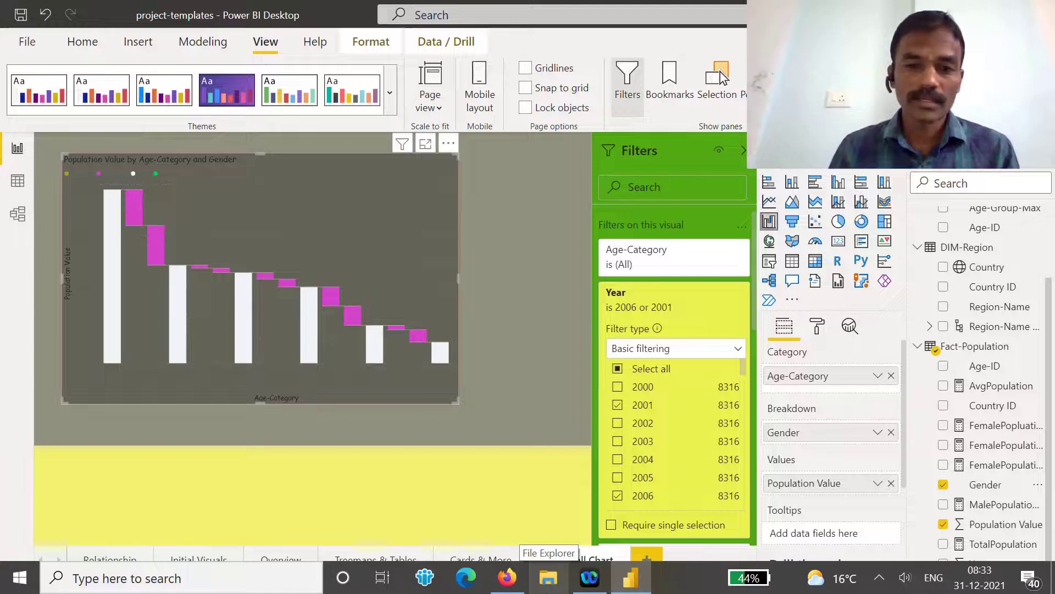